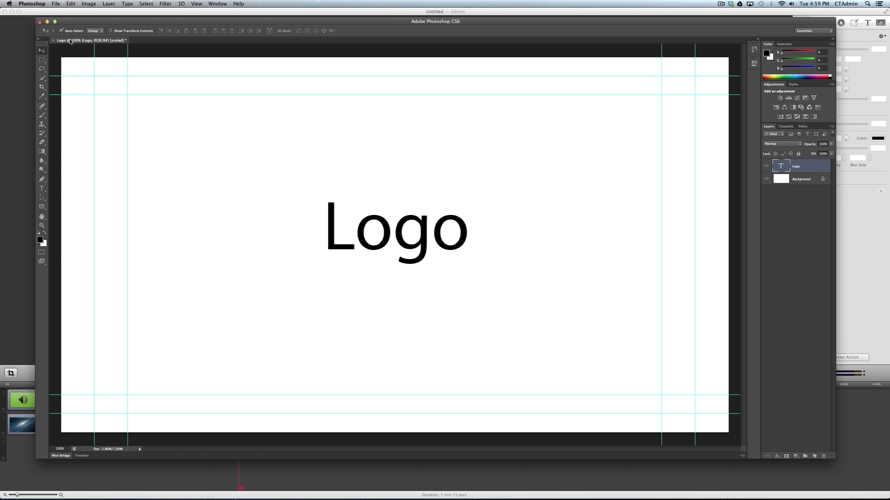
- Show transform controls, stretch the Logo text to about 163% width and 92% height, and move it near the canvas centre
{"action": "left_click", "coordinate": [111, 30]}
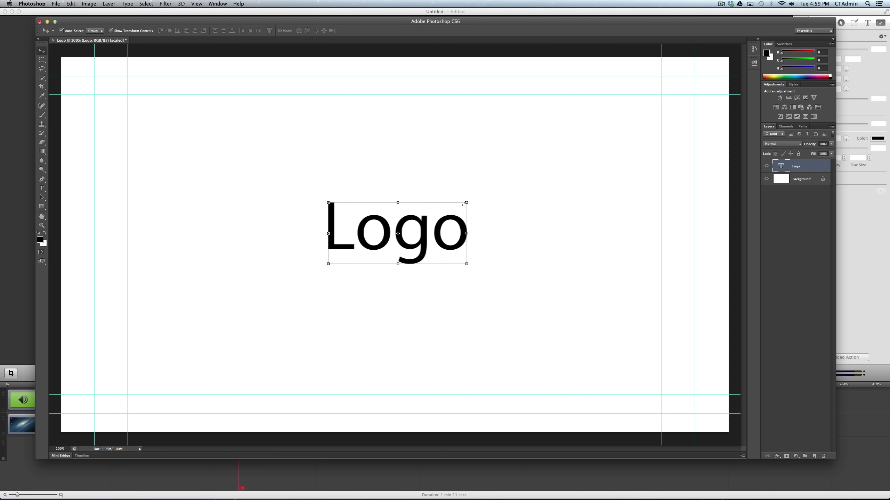
{"action": "left_click_drag", "start_coordinate": [466, 202], "coordinate": [444, 227]}
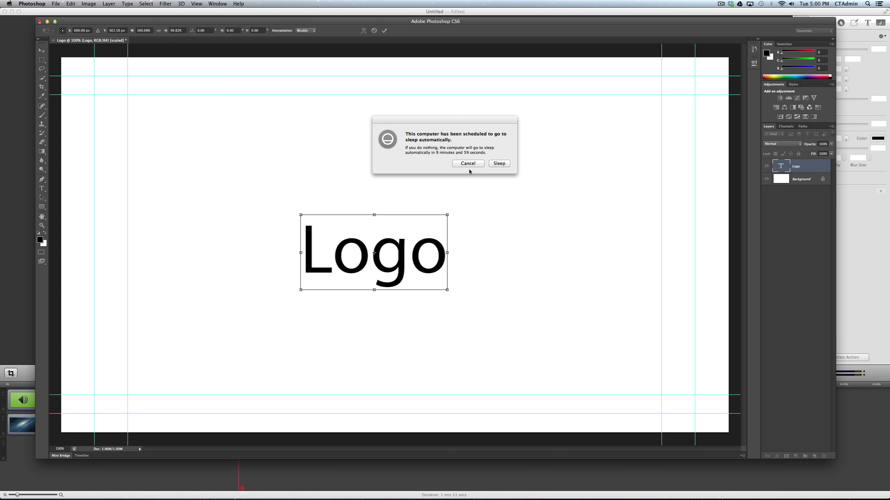
{"action": "left_click", "coordinate": [468, 163]}
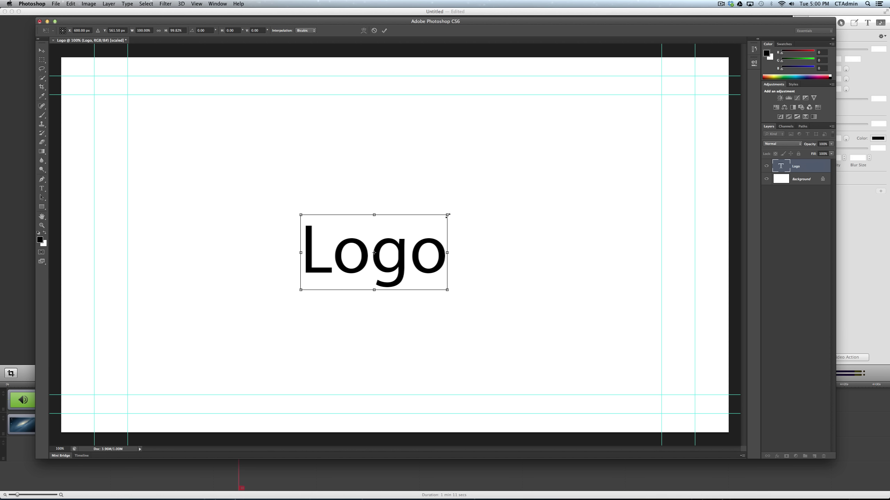
{"action": "left_click_drag", "start_coordinate": [448, 215], "coordinate": [539, 222]}
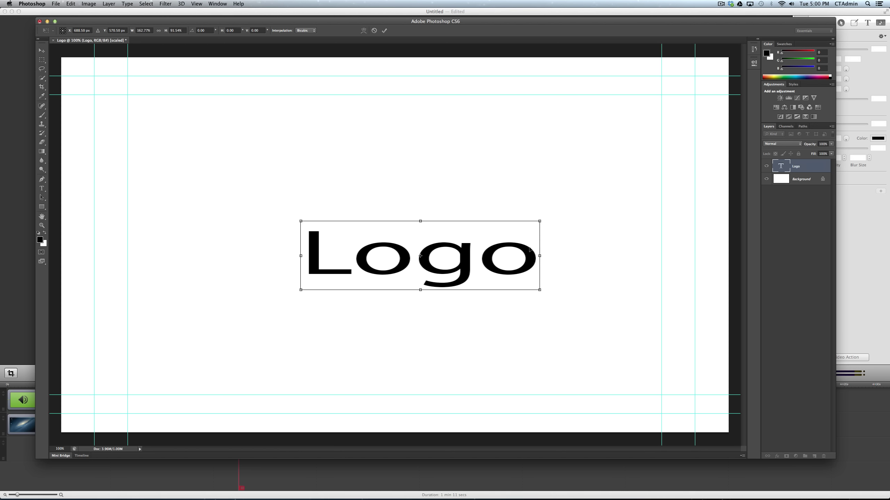
{"action": "left_click", "coordinate": [385, 31]}
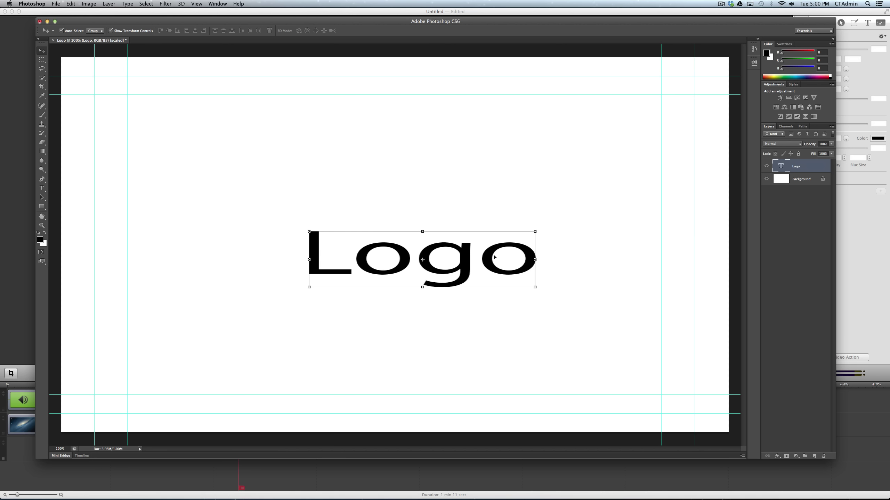
{"action": "left_click_drag", "start_coordinate": [490, 264], "coordinate": [470, 252]}
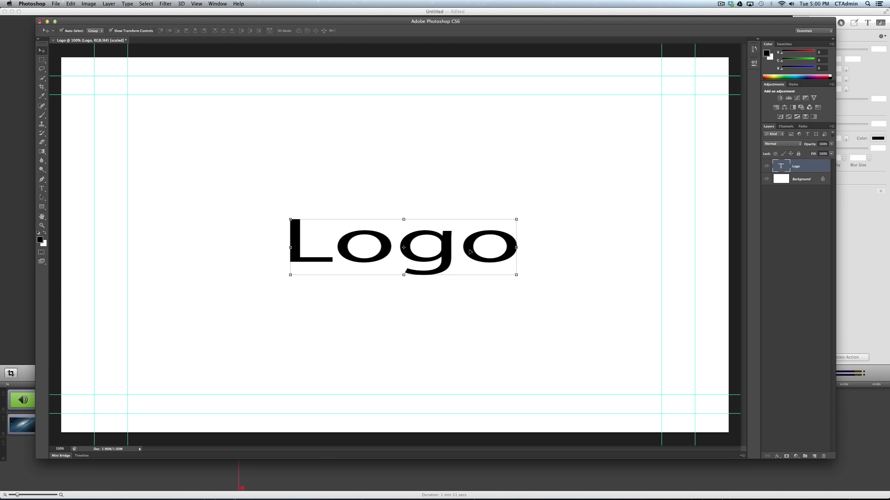
- Add a Bevel & Emboss effect to the Logo layer using Outer Bevel, depth 220%, size 8 px, soften 2 px, with Texture enabled
{"action": "double_click", "coordinate": [809, 168]}
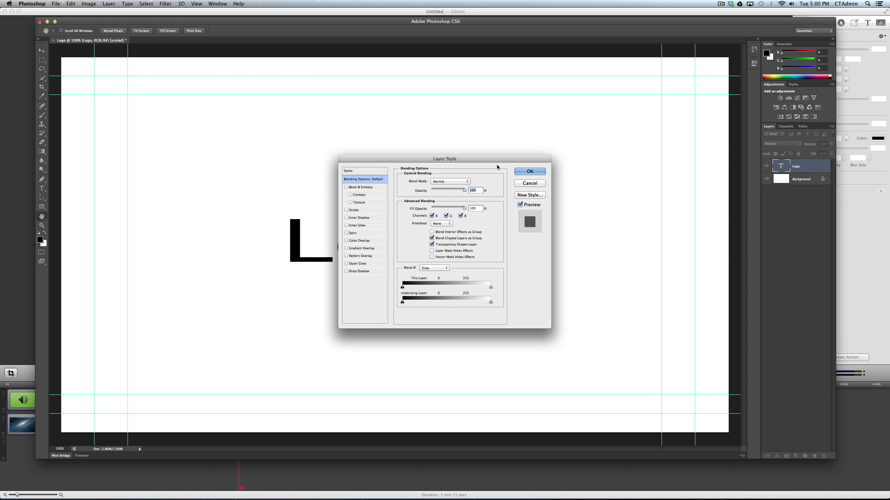
{"action": "left_click_drag", "start_coordinate": [496, 164], "coordinate": [618, 278]}
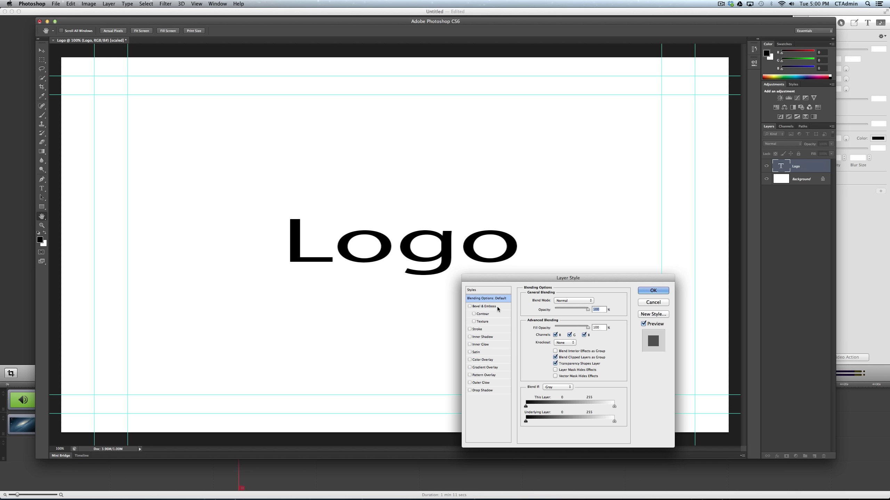
{"action": "left_click", "coordinate": [470, 307]}
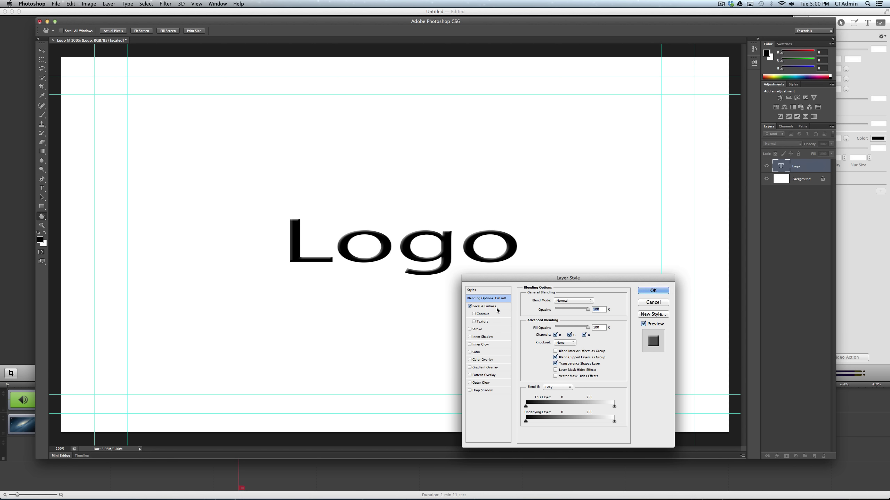
{"action": "left_click", "coordinate": [490, 307]}
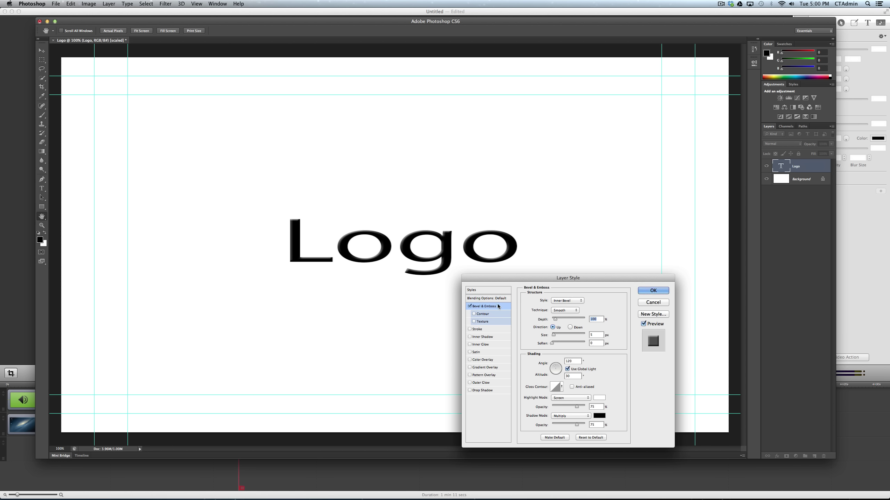
{"action": "left_click", "coordinate": [562, 300]}
{"action": "left_click", "coordinate": [565, 295]}
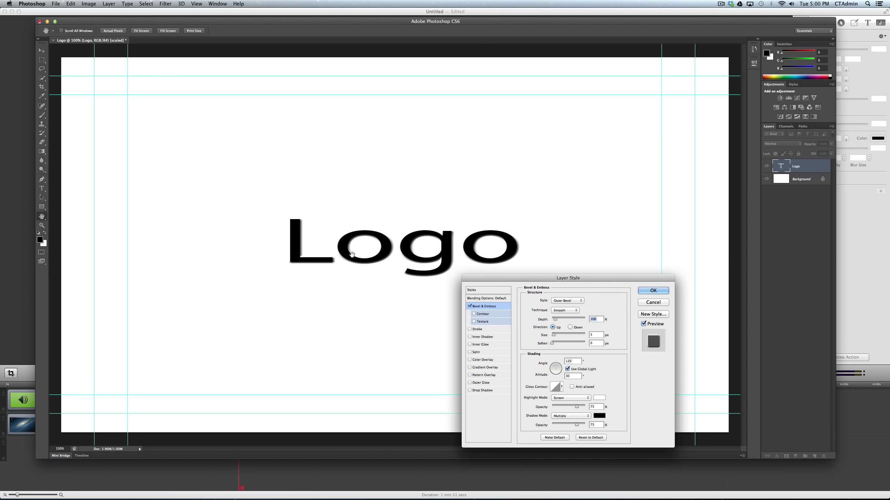
{"action": "left_click_drag", "start_coordinate": [558, 320], "coordinate": [555, 344]}
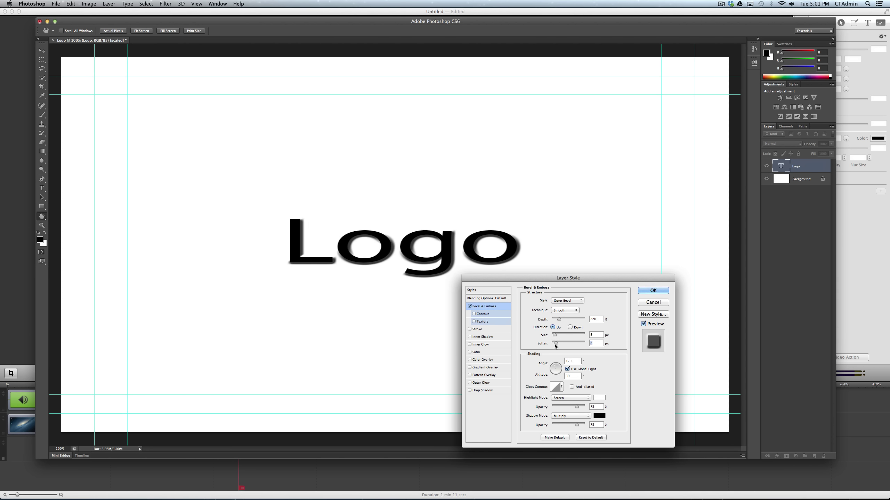
{"action": "left_click", "coordinate": [474, 322]}
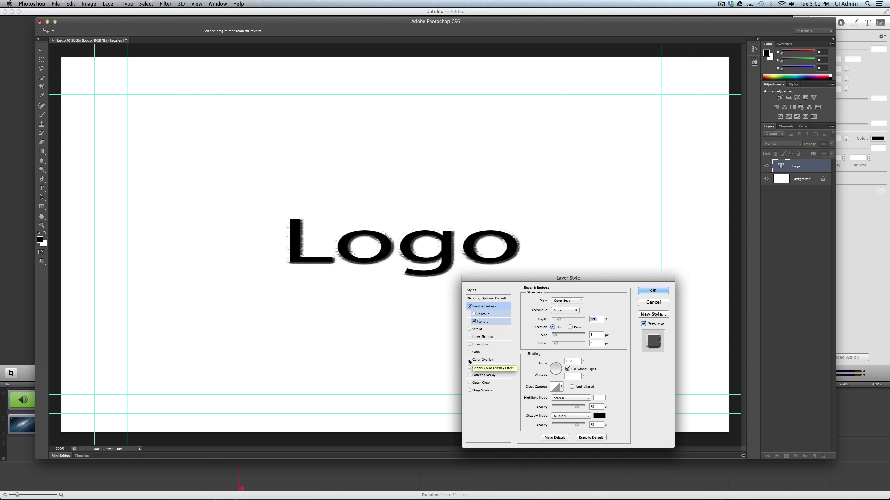
- Add a Color Overlay effect to the Logo text and set its colour to a dark blue
{"action": "left_click", "coordinate": [480, 361]}
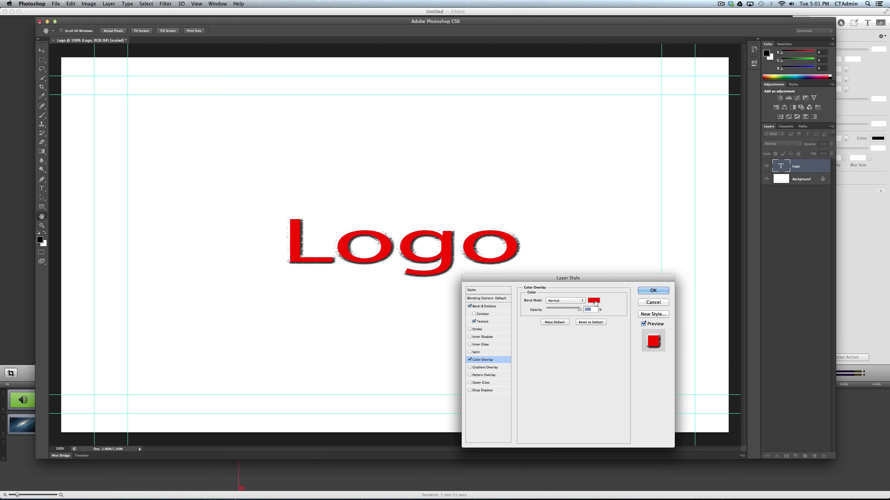
{"action": "left_click", "coordinate": [594, 301]}
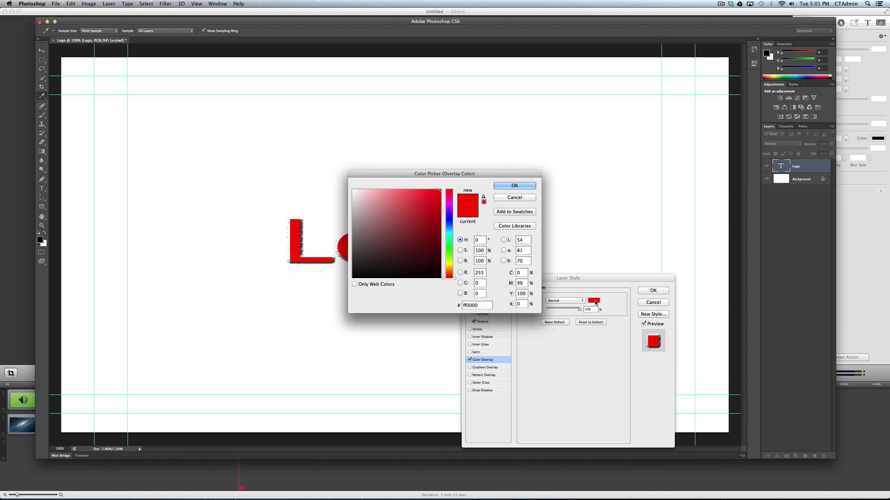
{"action": "left_click", "coordinate": [451, 224]}
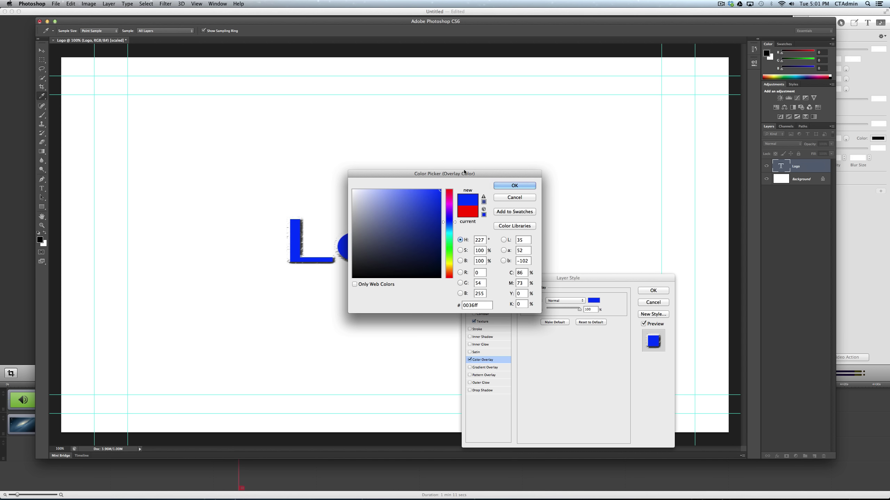
{"action": "left_click_drag", "start_coordinate": [466, 175], "coordinate": [633, 105]}
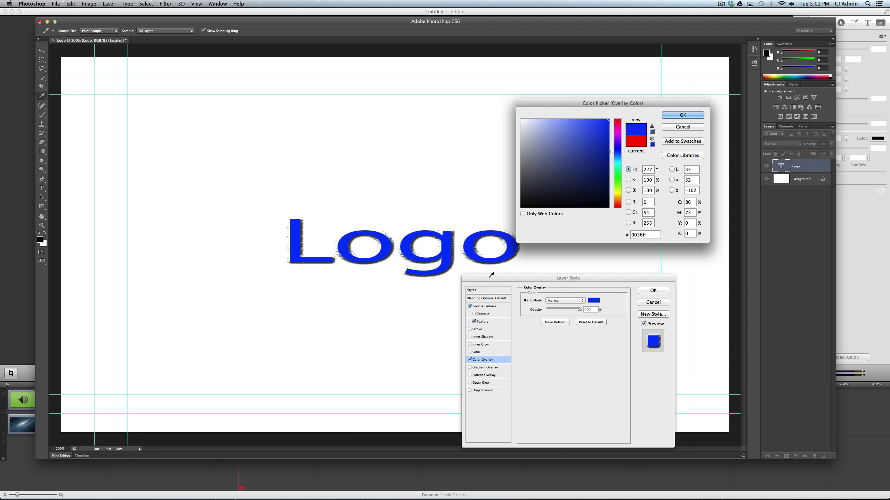
{"action": "left_click", "coordinate": [455, 233]}
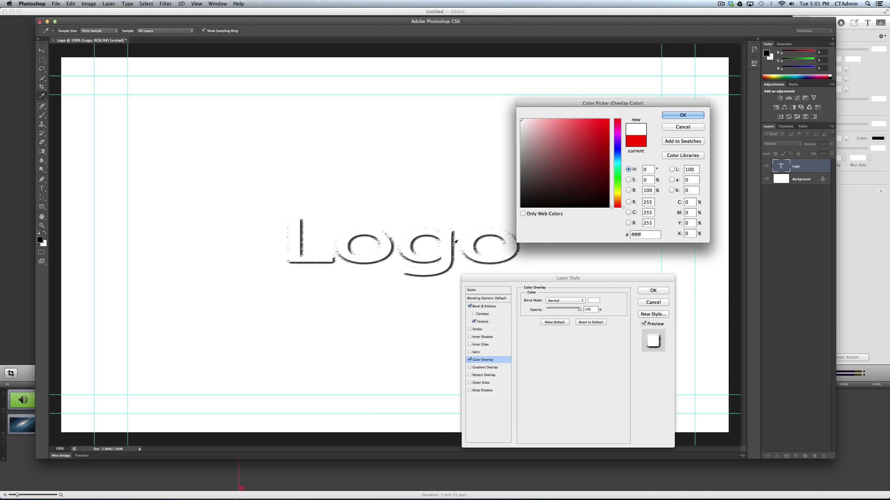
{"action": "left_click", "coordinate": [452, 246]}
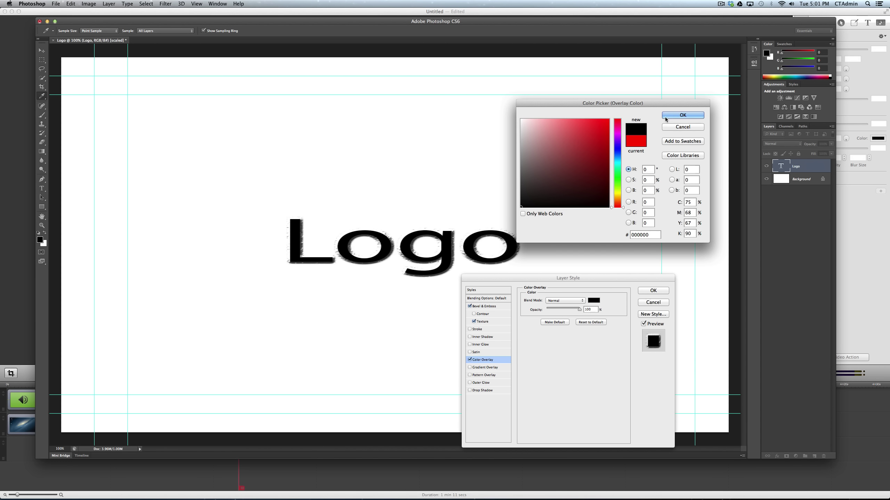
{"action": "left_click", "coordinate": [619, 153]}
{"action": "left_click", "coordinate": [604, 149]}
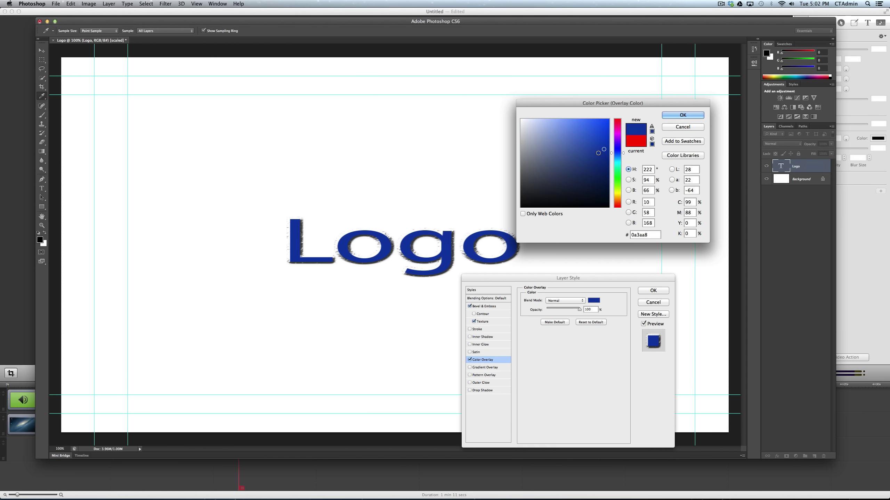
{"action": "left_click", "coordinate": [605, 142]}
{"action": "left_click", "coordinate": [683, 116]}
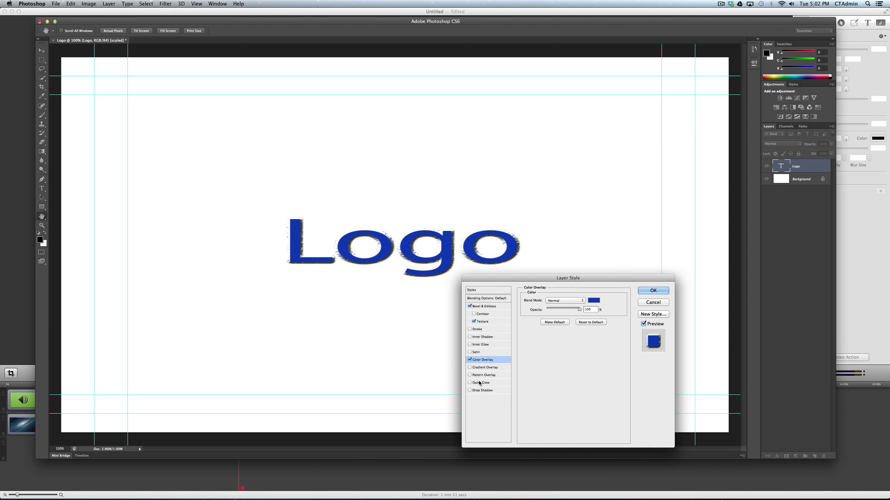
- Add a Drop Shadow with Normal blend mode, 48° angle and 22 px distance, adjust its spread and size, and apply the layer style
{"action": "left_click", "coordinate": [469, 391]}
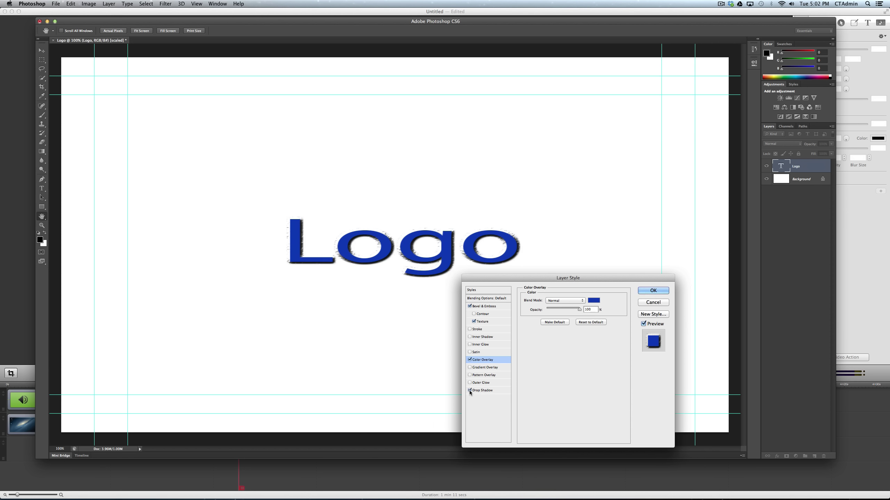
{"action": "left_click", "coordinate": [492, 390]}
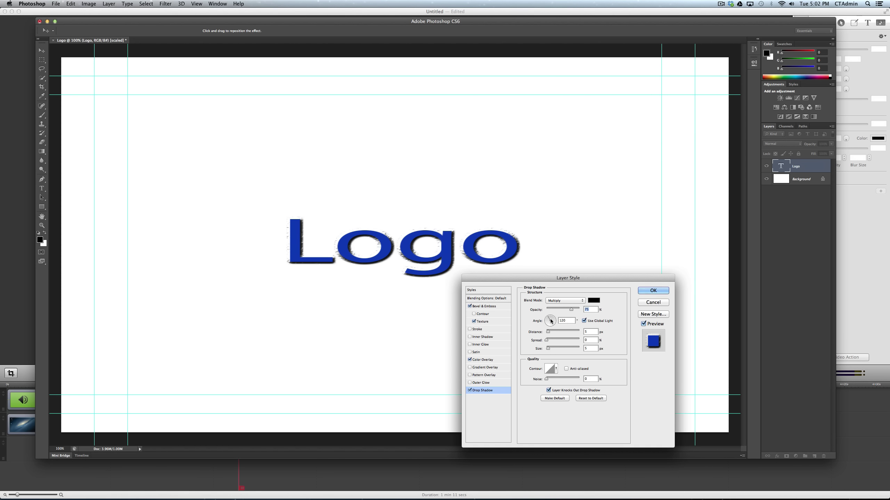
{"action": "left_click_drag", "start_coordinate": [549, 320], "coordinate": [553, 319]}
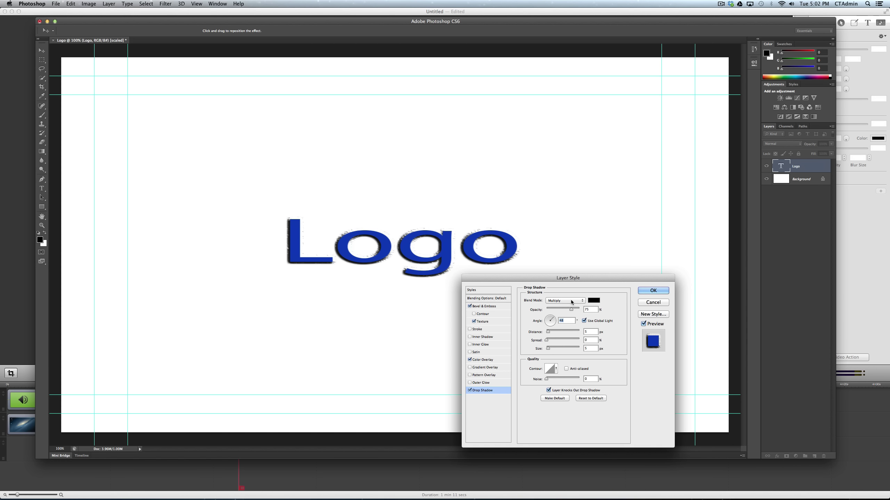
{"action": "left_click", "coordinate": [568, 303]}
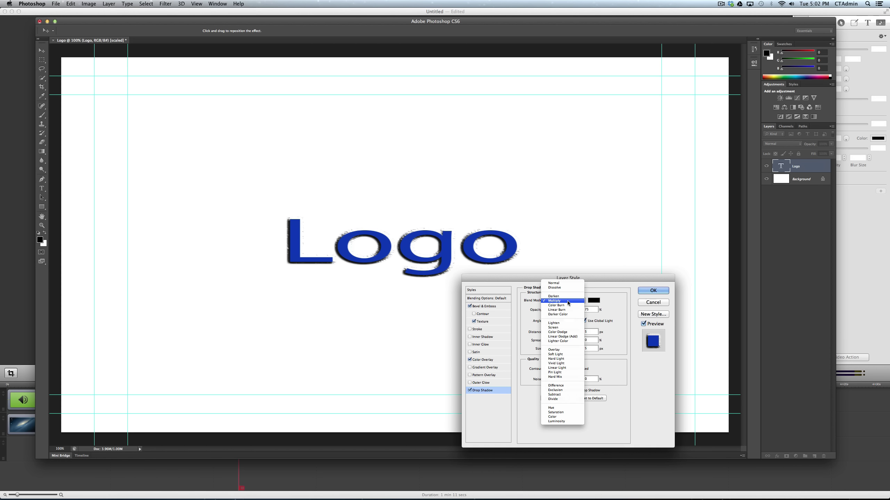
{"action": "left_click", "coordinate": [573, 283]}
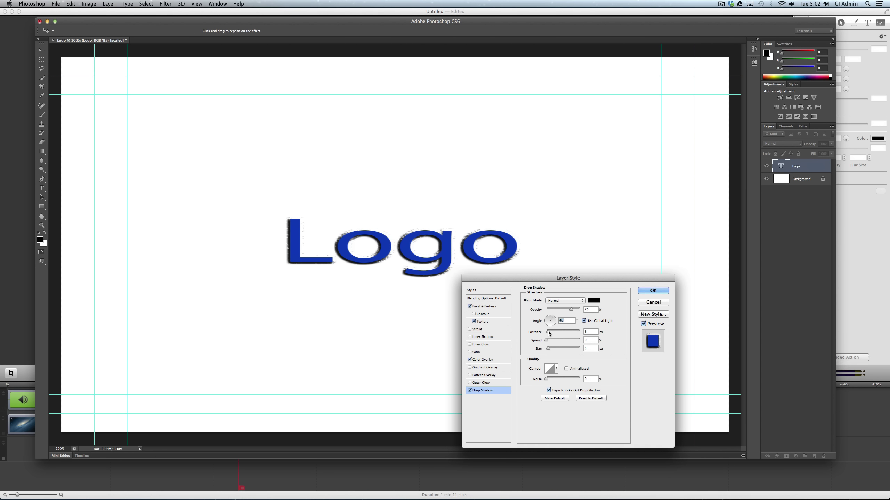
{"action": "mouse_move", "coordinate": [548, 331]}
{"action": "left_mouse_down"}
{"action": "mouse_move", "coordinate": [558, 331]}
{"action": "mouse_move", "coordinate": [550, 349]}
{"action": "mouse_move", "coordinate": [565, 348]}
{"action": "mouse_move", "coordinate": [548, 349]}
{"action": "left_mouse_up"}
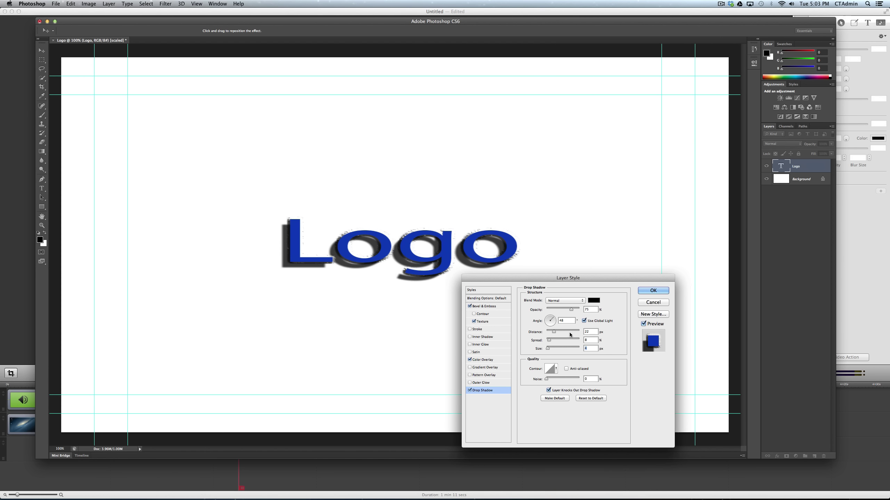
{"action": "left_click", "coordinate": [648, 291]}
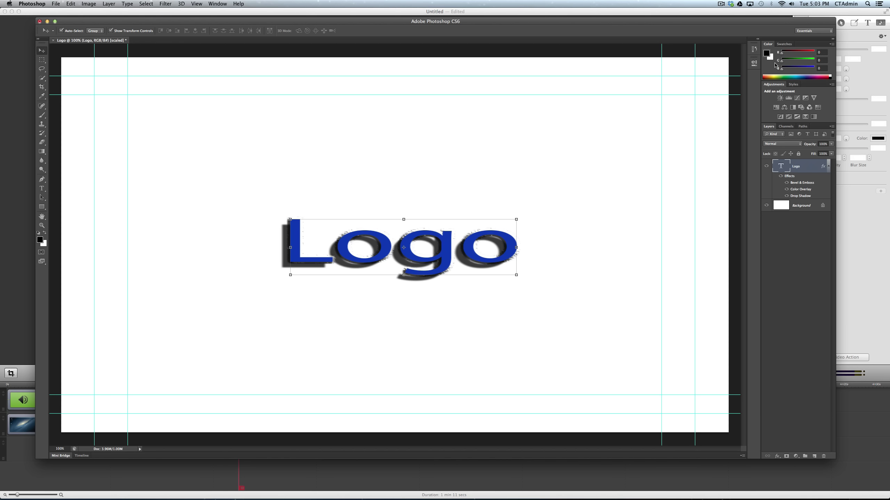
- Delete the Background layer so the canvas is transparent, and deselect the Logo layer
{"action": "right_click", "coordinate": [799, 208]}
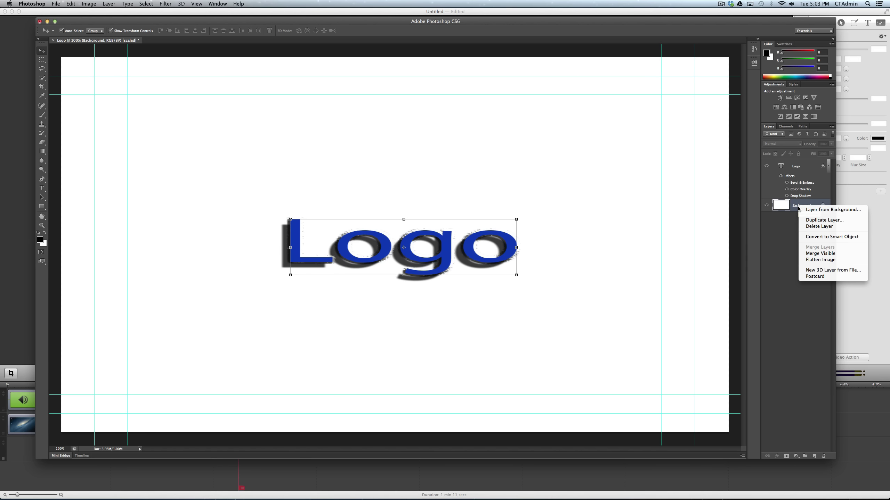
{"action": "left_click", "coordinate": [809, 227]}
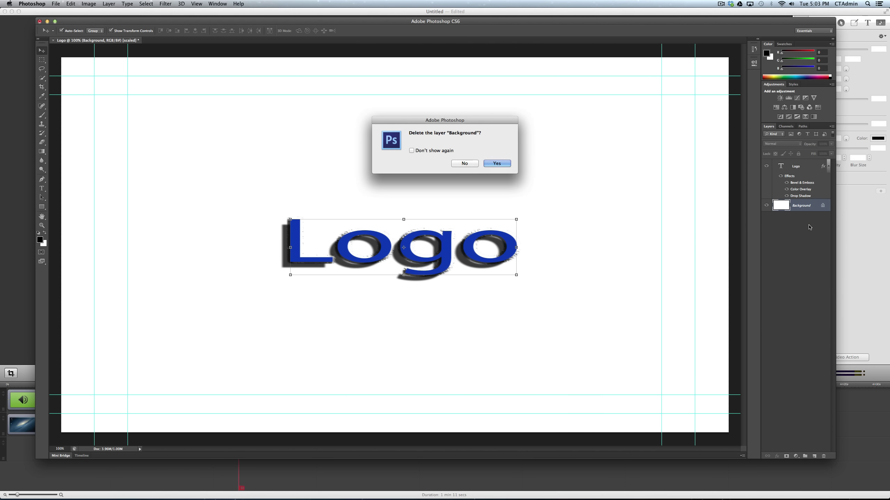
{"action": "key", "text": "Return"}
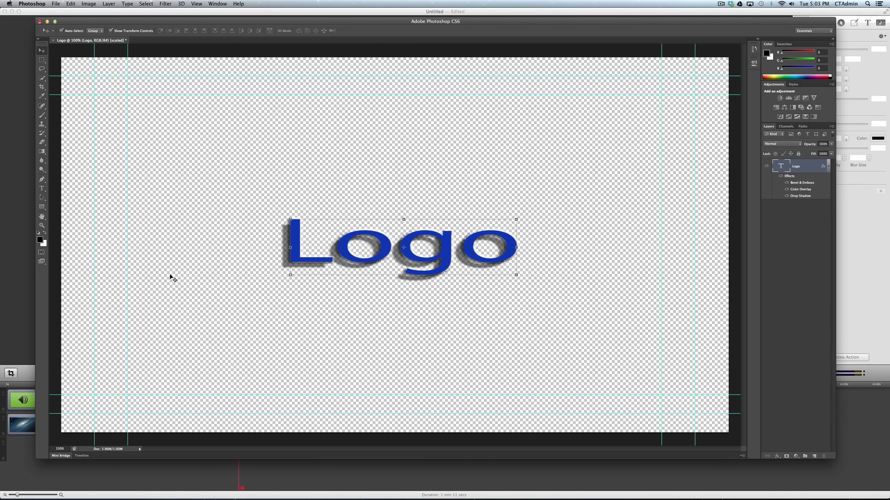
{"action": "left_click", "coordinate": [650, 338]}
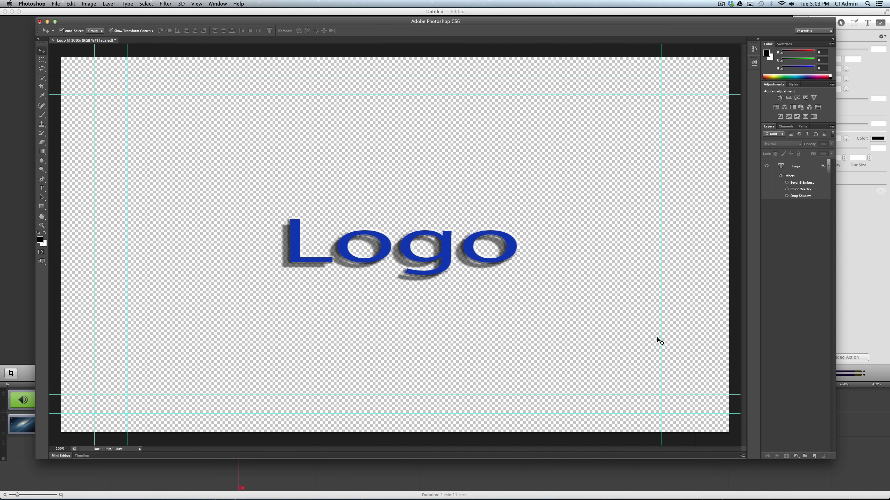
- Start saving a copy of the document and choose the media subfolder of the 30 Second Commercial folder in Movies as destination
{"action": "left_click", "coordinate": [55, 4]}
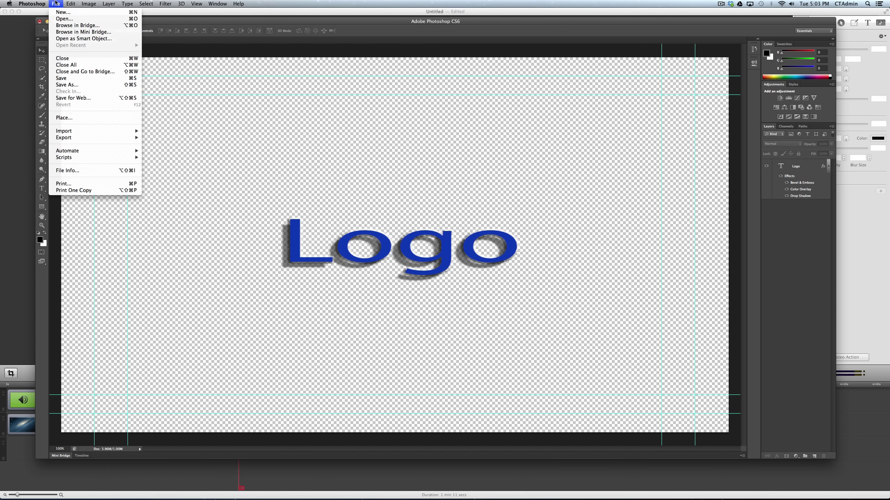
{"action": "left_click", "coordinate": [74, 85]}
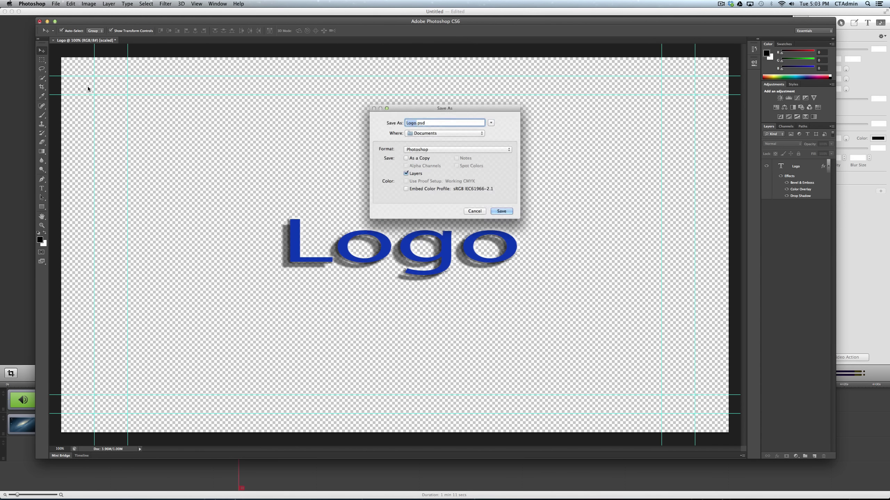
{"action": "left_click", "coordinate": [494, 120]}
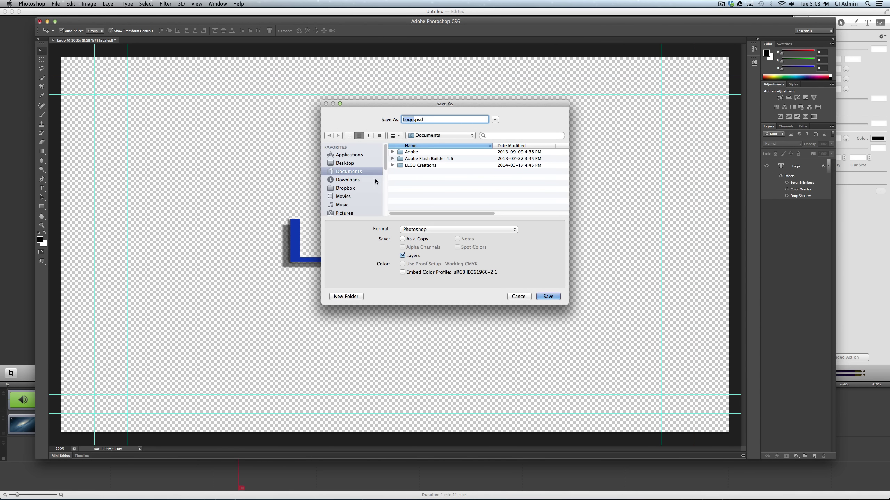
{"action": "left_click", "coordinate": [346, 197]}
{"action": "left_click", "coordinate": [413, 153]}
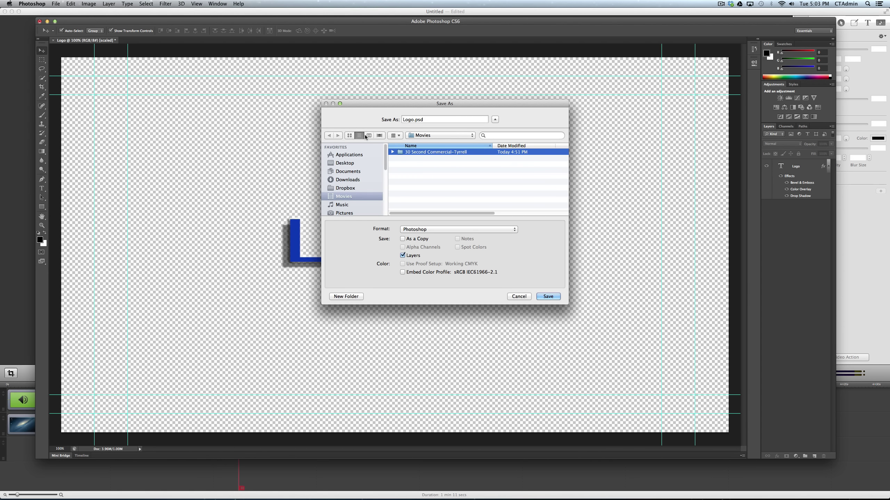
{"action": "left_click", "coordinate": [368, 136]}
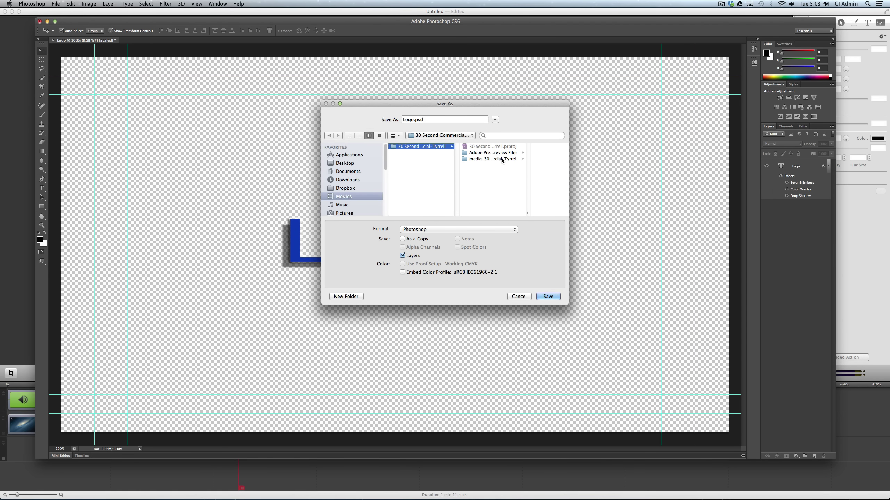
{"action": "left_click", "coordinate": [501, 159]}
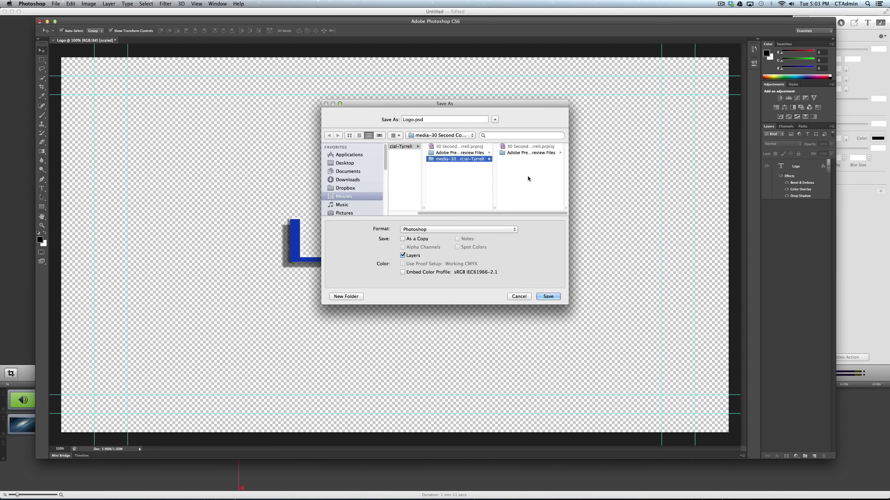
- Name the file Logo-Transparent bk.psd and save it in Photoshop format with layers and Maximize Compatibility on
{"action": "left_click", "coordinate": [414, 120]}
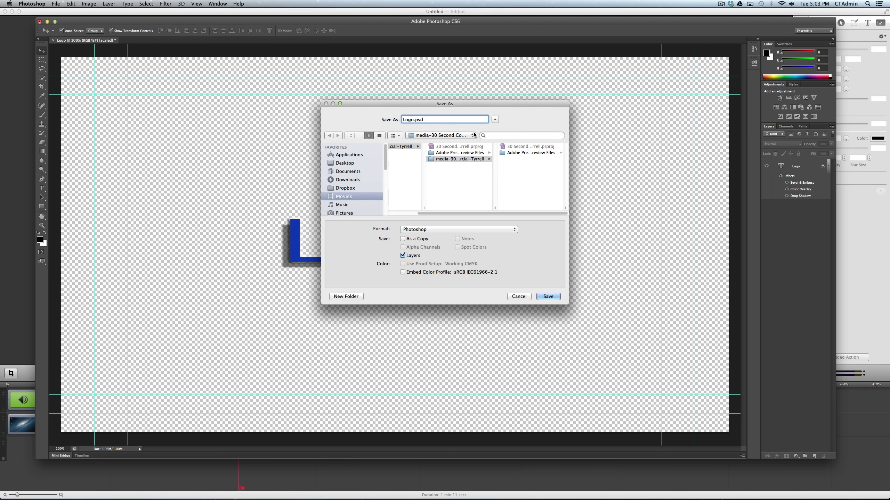
{"action": "type", "text": "-Transparent bk"}
{"action": "left_click", "coordinate": [553, 294]}
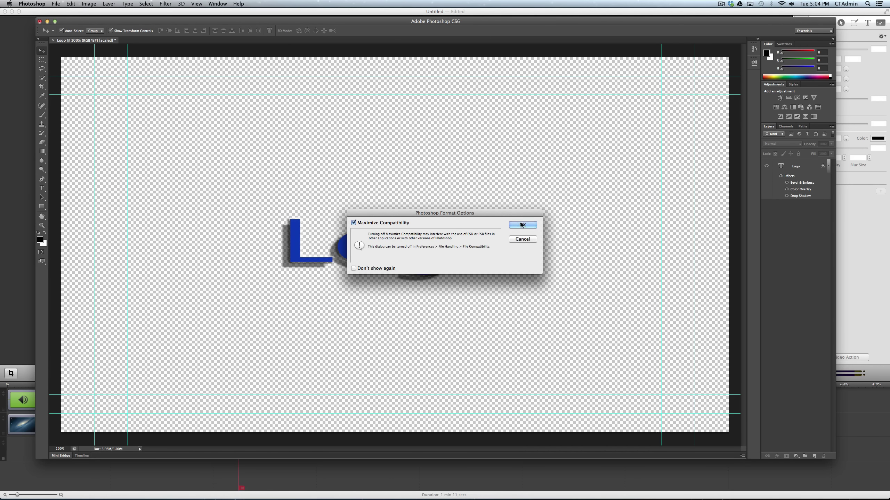
{"action": "left_click", "coordinate": [522, 225]}
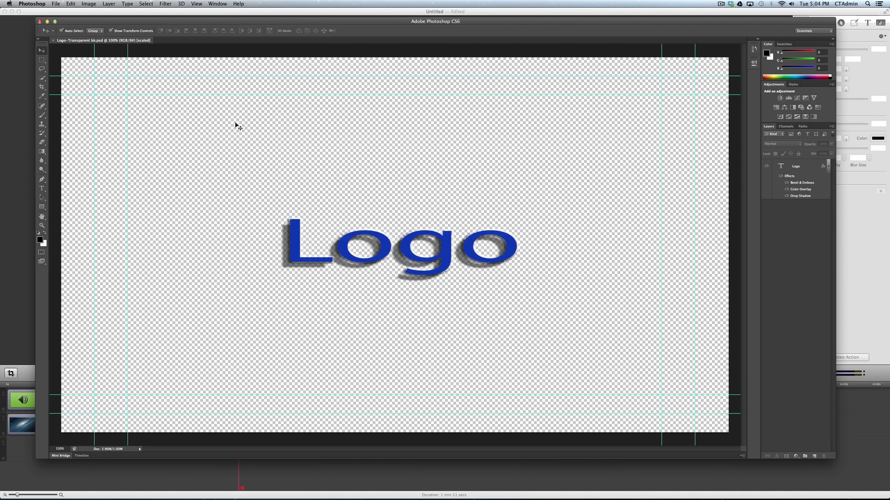
- Step back in the history to restore the white Background layer, and deselect the Logo layer
{"action": "left_click", "coordinate": [71, 4]}
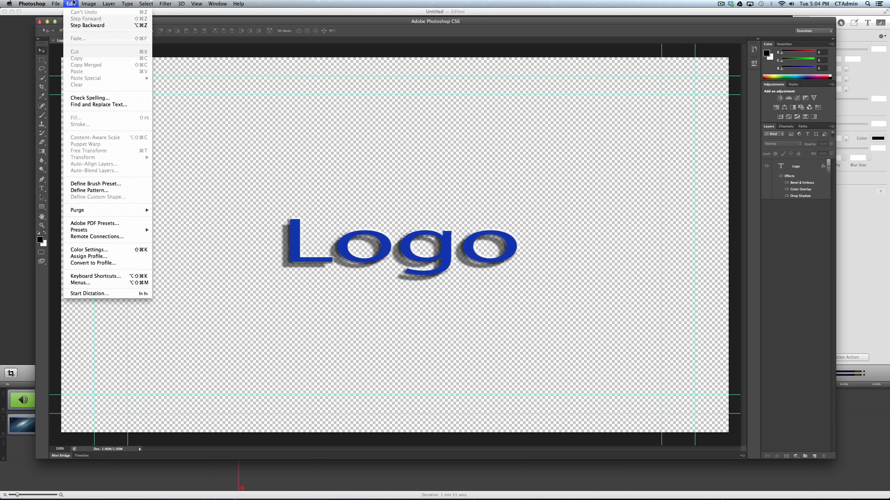
{"action": "left_click", "coordinate": [84, 27]}
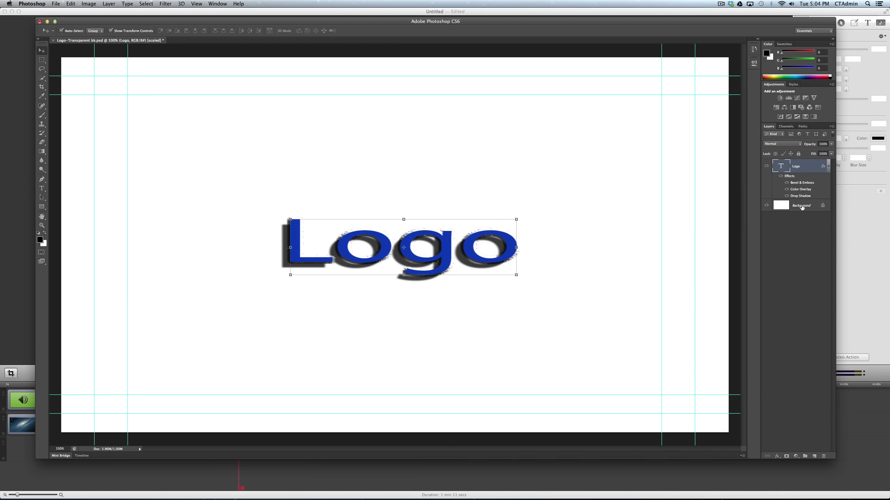
{"action": "left_click", "coordinate": [230, 148]}
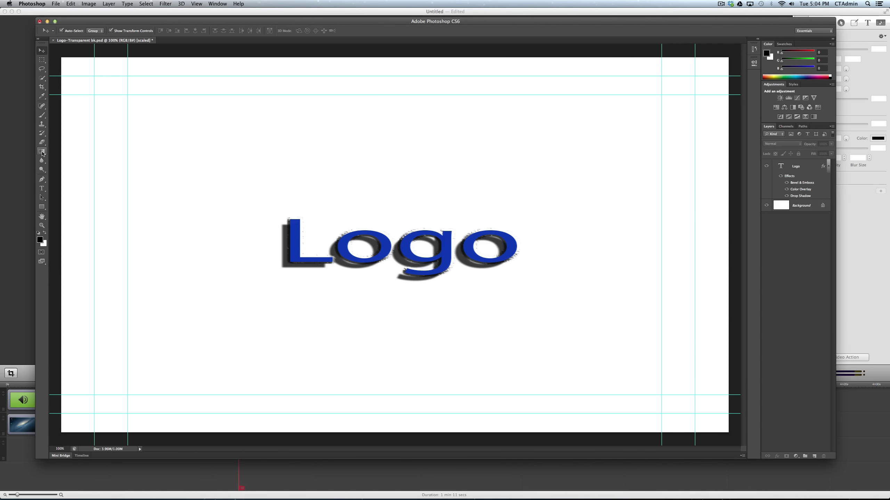
- Fill the Background layer with black using the Paint Bucket tool, and undo the fill
{"action": "left_click_drag", "start_coordinate": [42, 153], "coordinate": [69, 153]}
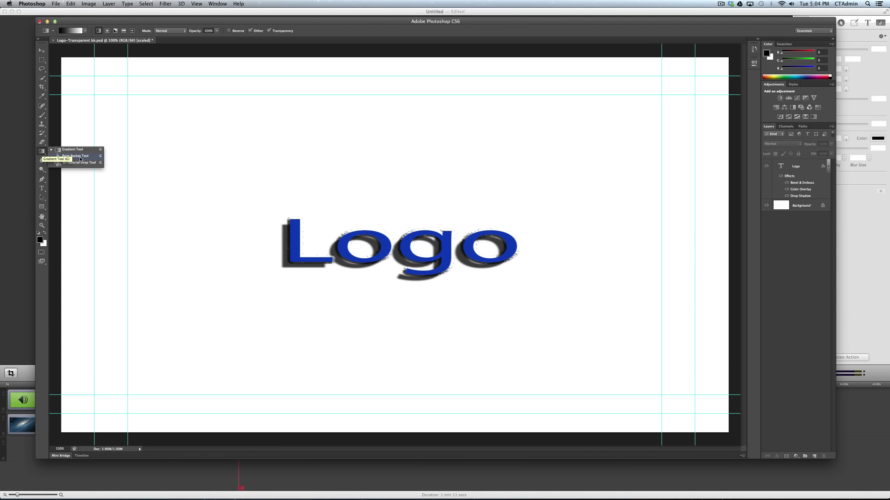
{"action": "left_click", "coordinate": [81, 158]}
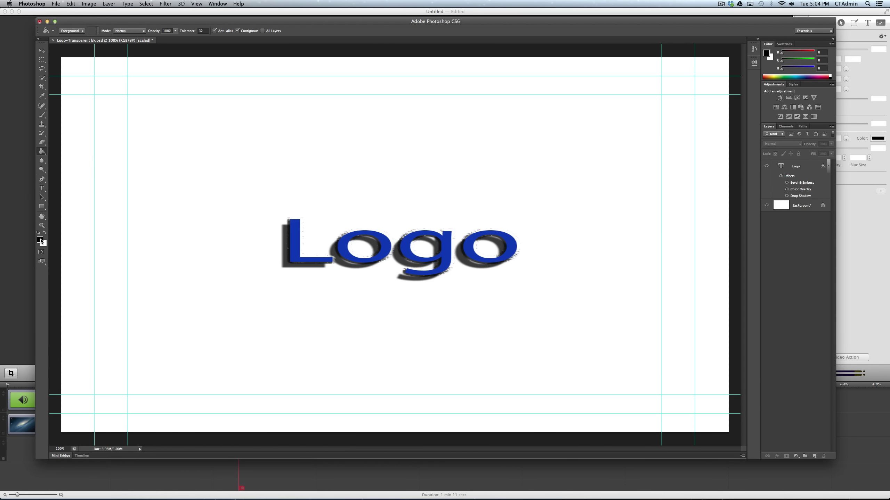
{"action": "left_click", "coordinate": [168, 219]}
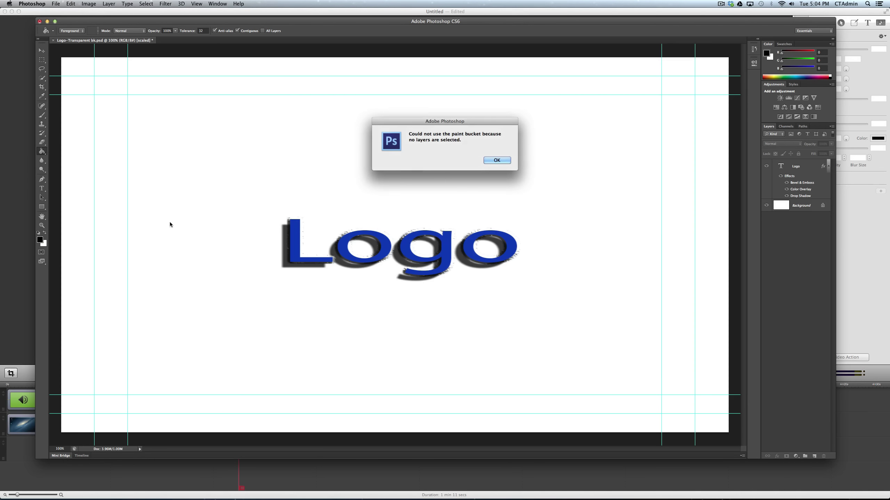
{"action": "left_click", "coordinate": [492, 161]}
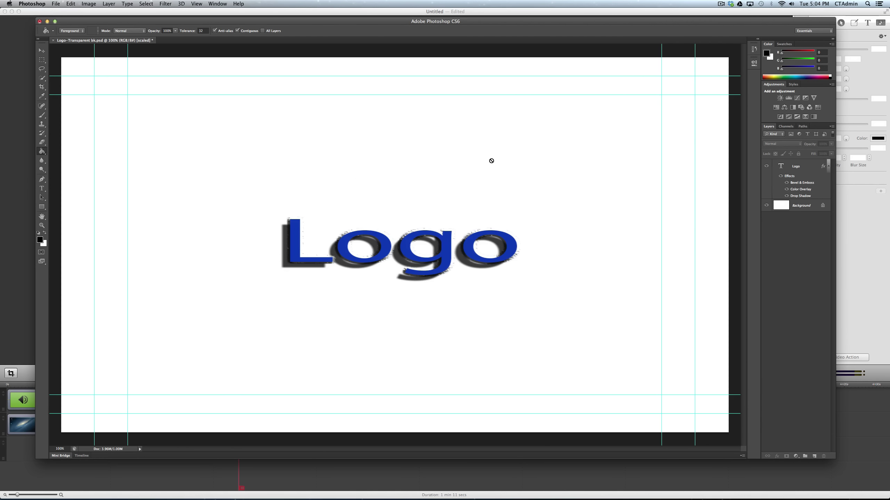
{"action": "left_click", "coordinate": [806, 207]}
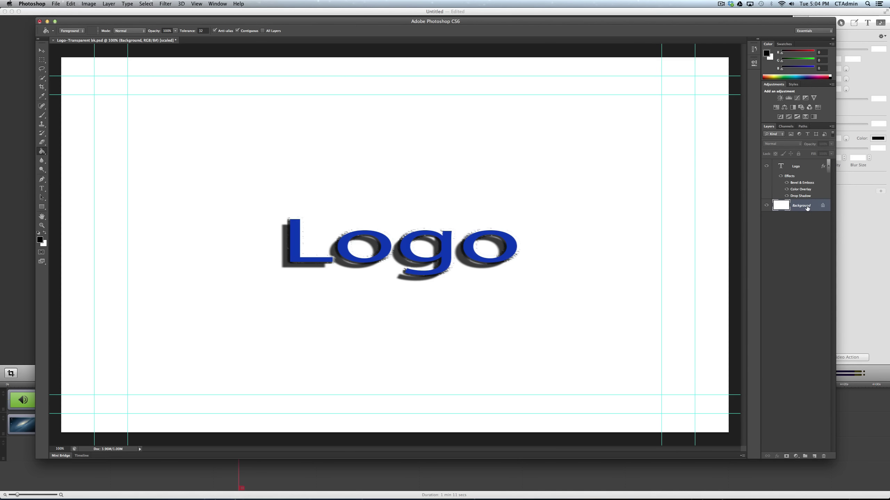
{"action": "left_click", "coordinate": [240, 175]}
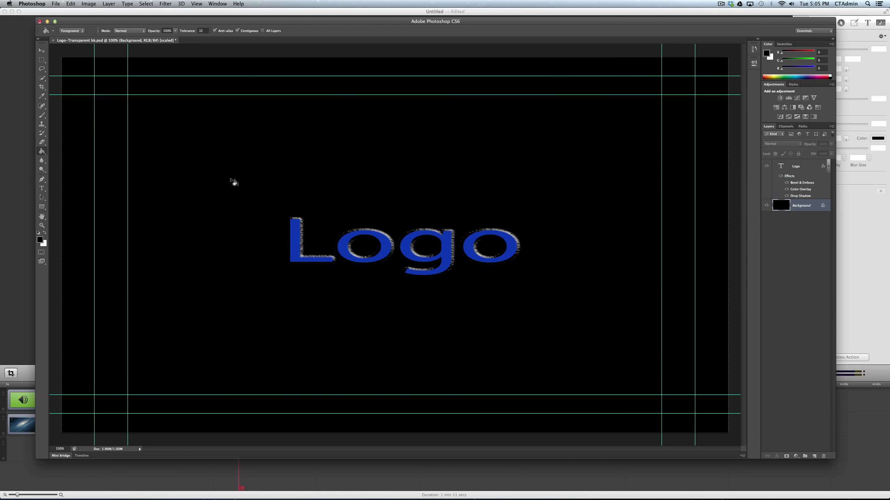
{"action": "left_click", "coordinate": [72, 3]}
{"action": "left_click", "coordinate": [90, 27]}
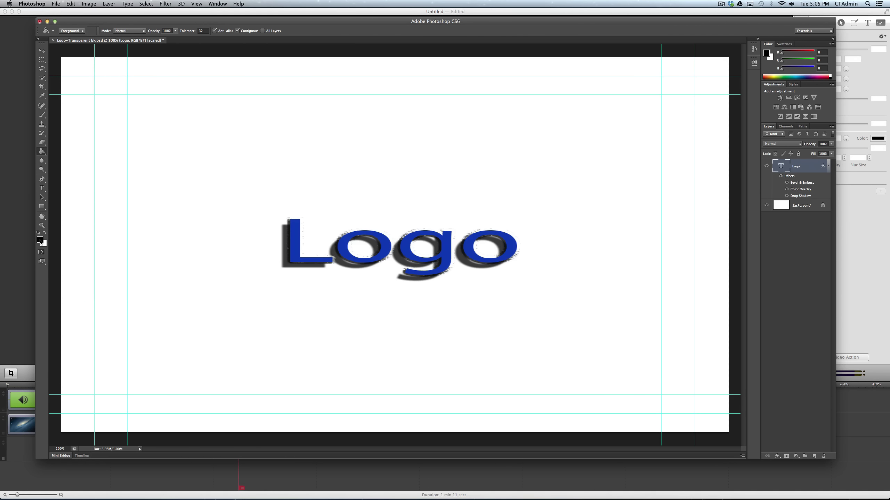
- Set the foreground colour to teal 12bebc for the Paint Bucket tool
{"action": "left_click", "coordinate": [40, 241]}
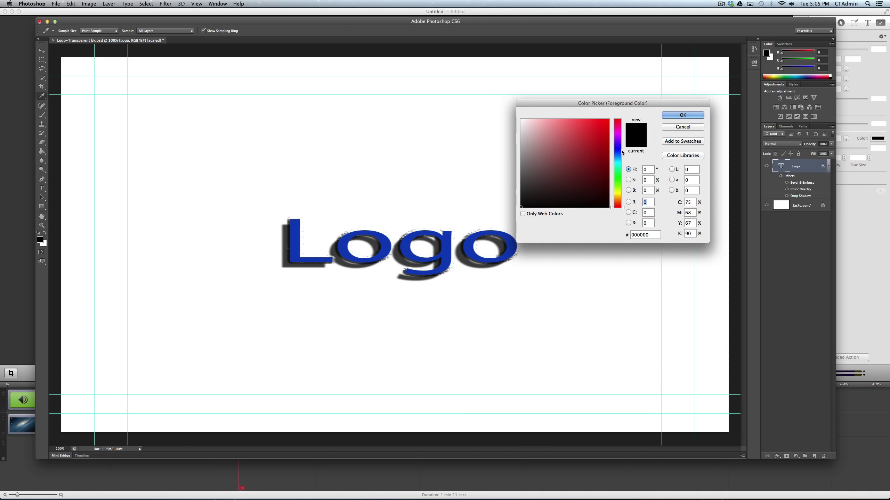
{"action": "left_click", "coordinate": [618, 163]}
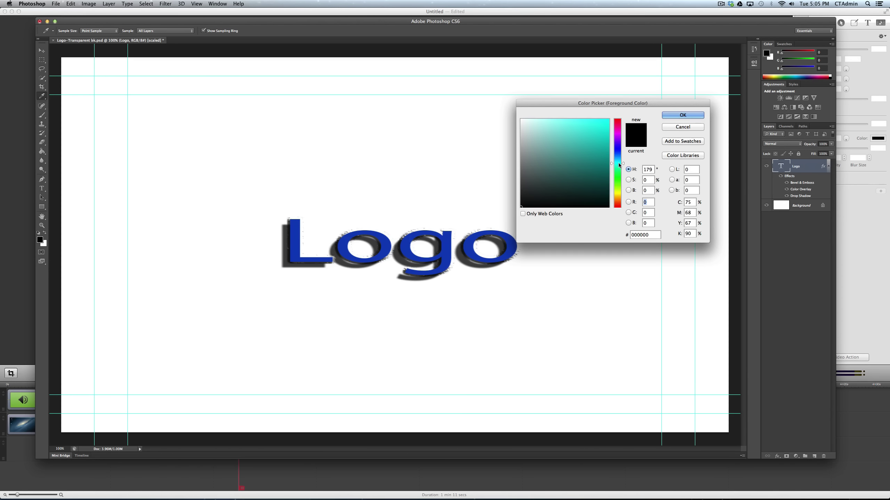
{"action": "left_click", "coordinate": [602, 140]}
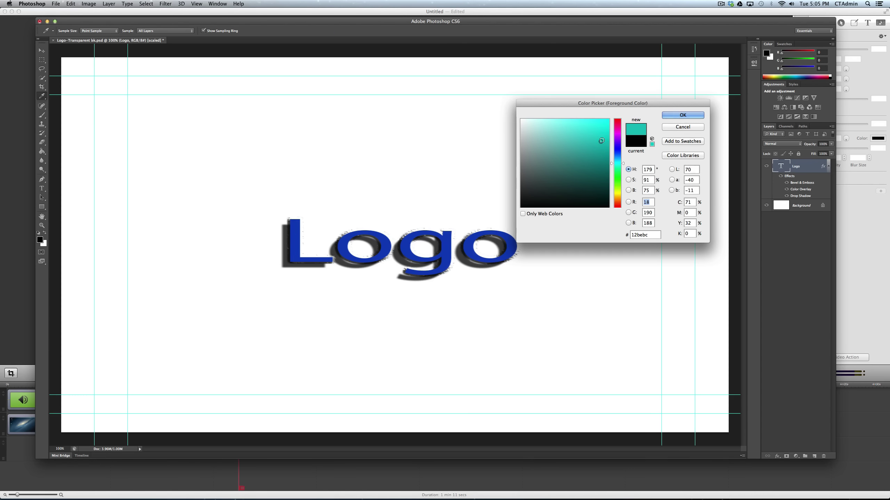
{"action": "left_click", "coordinate": [687, 116]}
{"action": "key", "text": "g"}
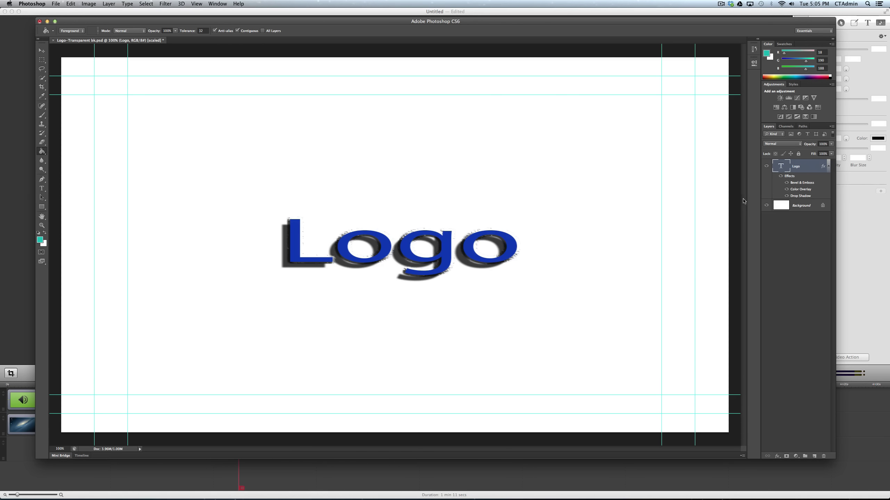
- Fill the Background layer with the teal foreground colour, and undo the Paint Bucket fill
{"action": "left_click", "coordinate": [803, 206]}
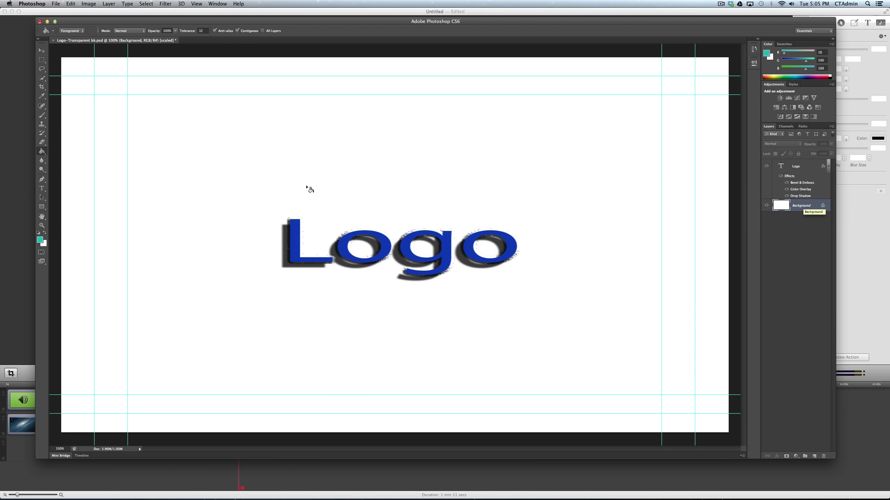
{"action": "left_click", "coordinate": [208, 205]}
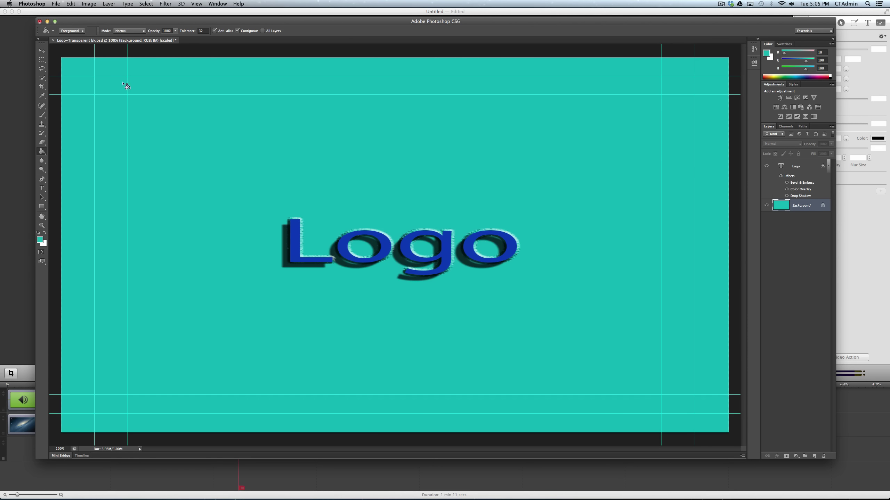
{"action": "left_click", "coordinate": [71, 4]}
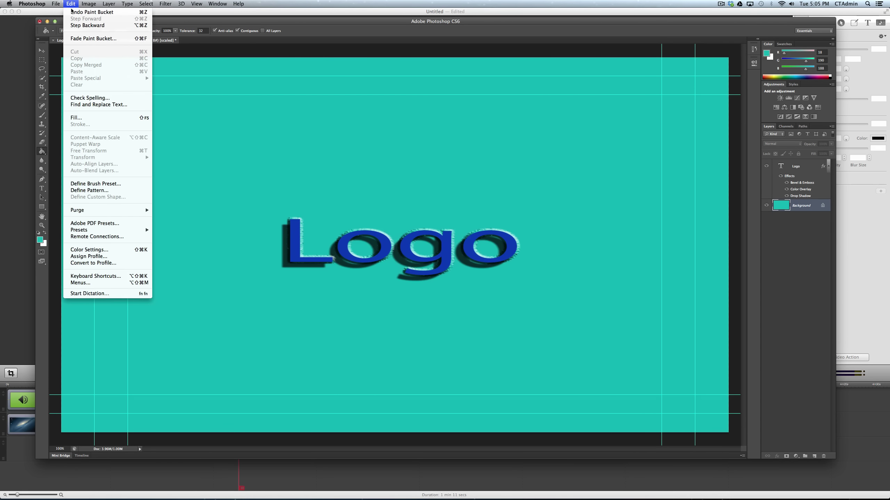
{"action": "left_click", "coordinate": [74, 12]}
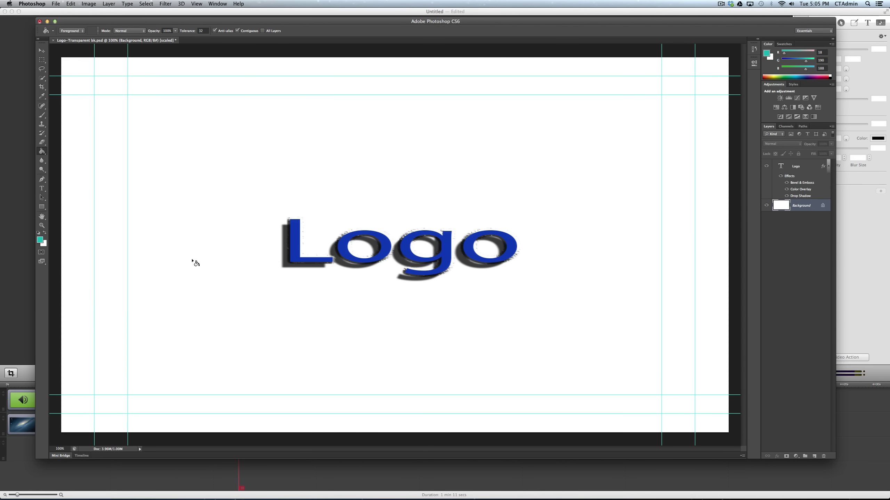
- Switch to the Gradient tool and set the background colour to dark red 9e0b0b
{"action": "left_click_drag", "start_coordinate": [42, 151], "coordinate": [68, 151]}
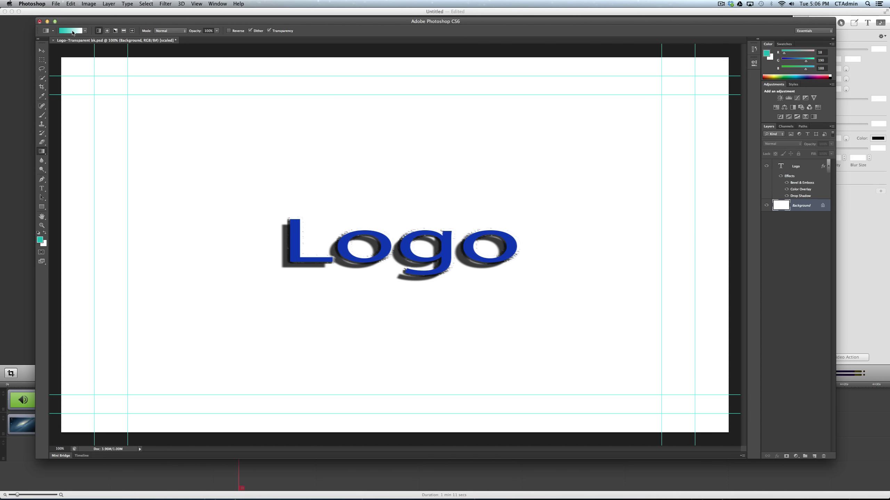
{"action": "left_click", "coordinate": [44, 244]}
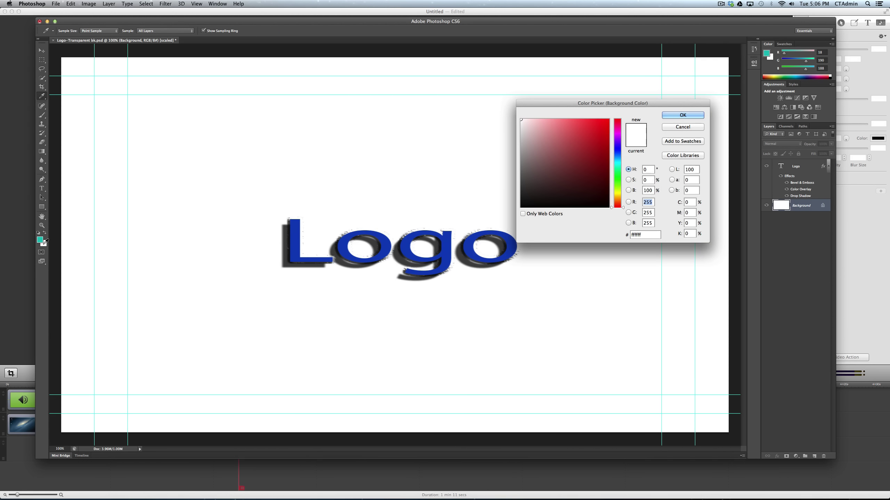
{"action": "left_click", "coordinate": [604, 153]}
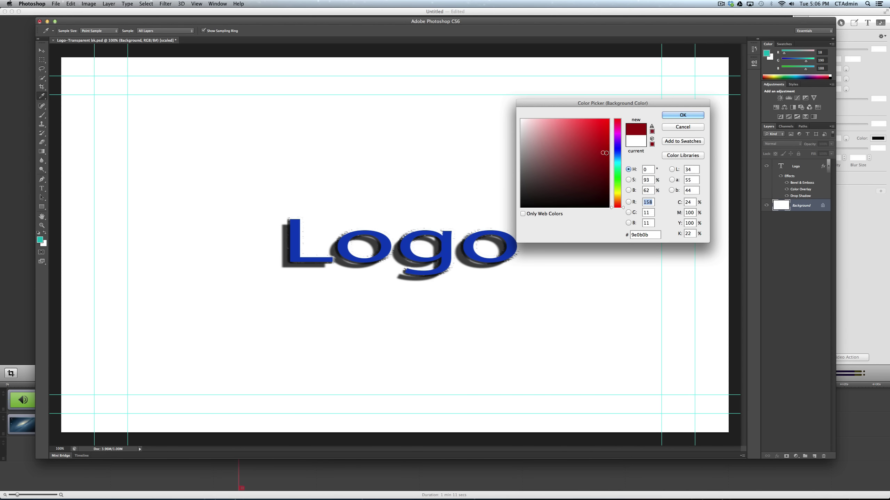
{"action": "left_click", "coordinate": [683, 115]}
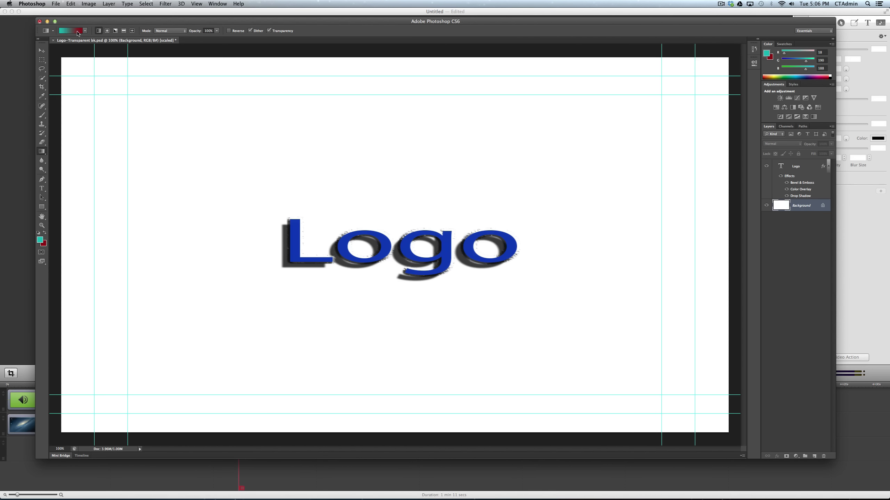
- Draw a teal-to-dark-red linear gradient on the Background layer from the canvas's upper-left to lower-right corner, and undo it
{"action": "left_click", "coordinate": [85, 32]}
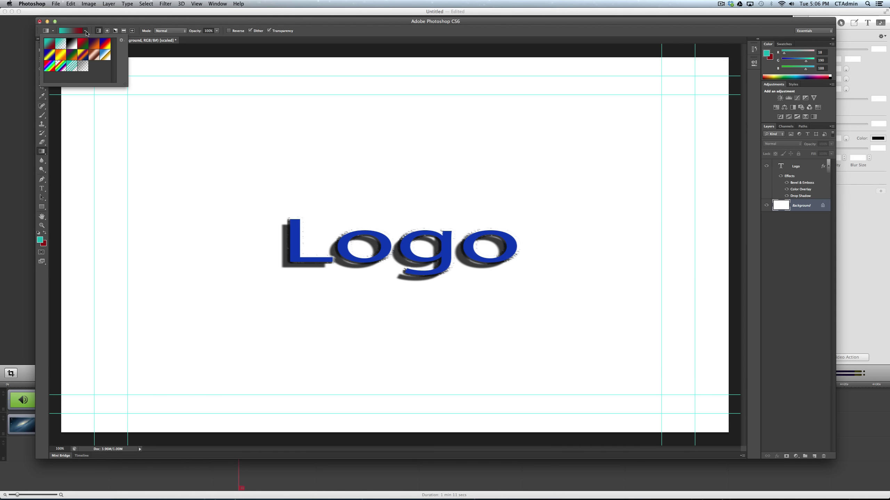
{"action": "left_click", "coordinate": [85, 31]}
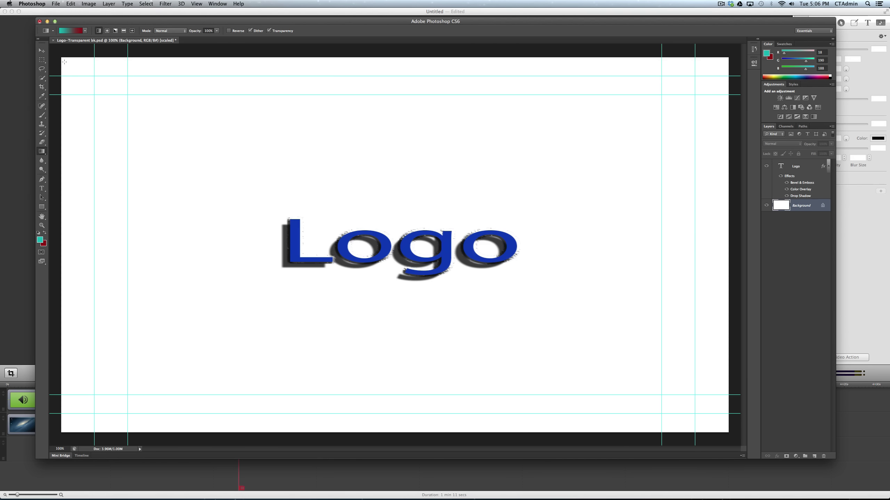
{"action": "left_click_drag", "start_coordinate": [63, 60], "coordinate": [721, 429]}
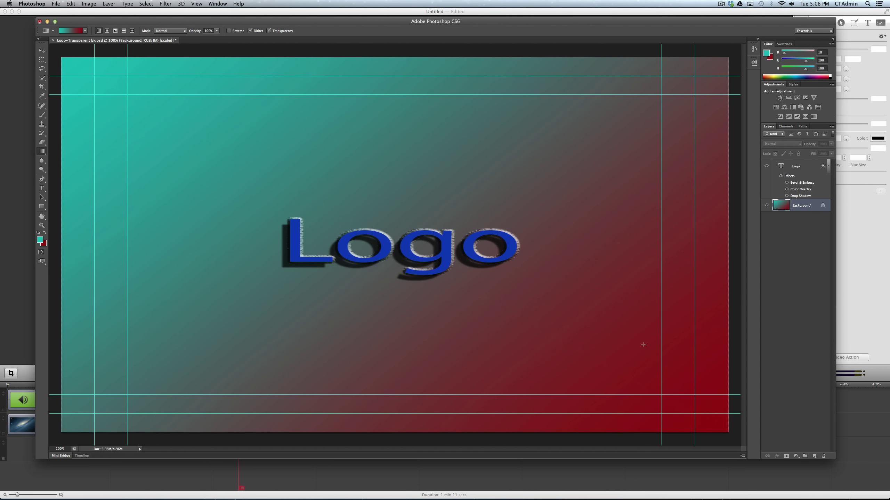
{"action": "left_click", "coordinate": [72, 3]}
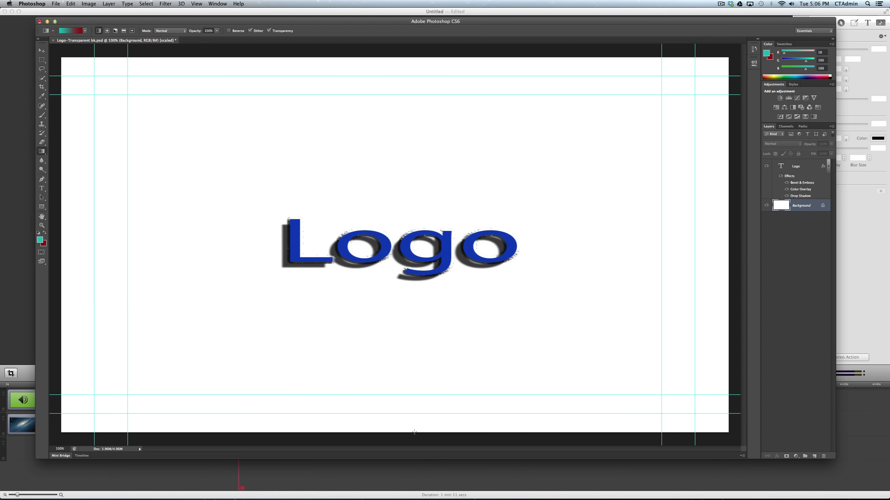
- Try full-height and shorter vertical teal-to-dark-red linear gradients from the canvas's lower edge on the Background layer, undoing each one
{"action": "left_click_drag", "start_coordinate": [414, 432], "coordinate": [412, 63]}
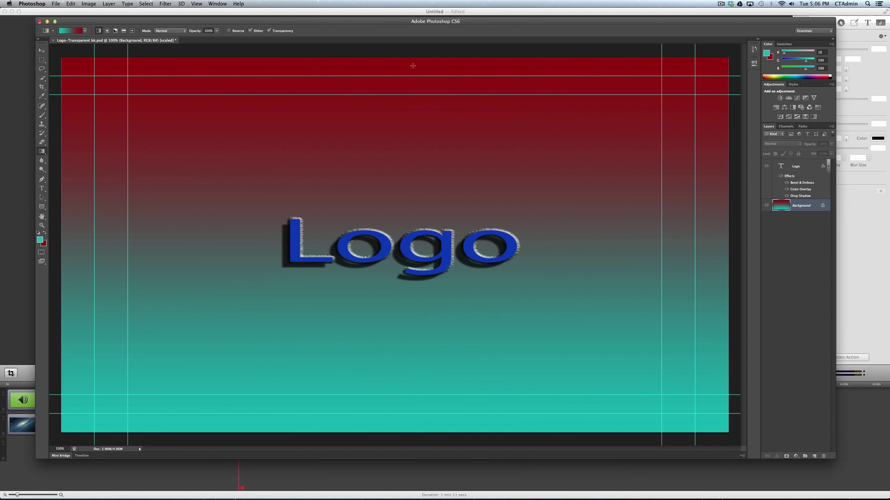
{"action": "key", "text": "super+z"}
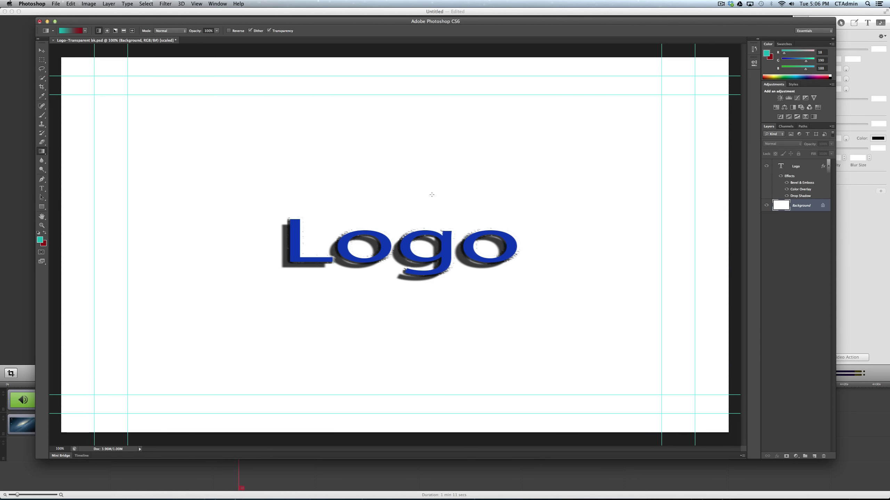
{"action": "left_click_drag", "start_coordinate": [408, 430], "coordinate": [408, 290]}
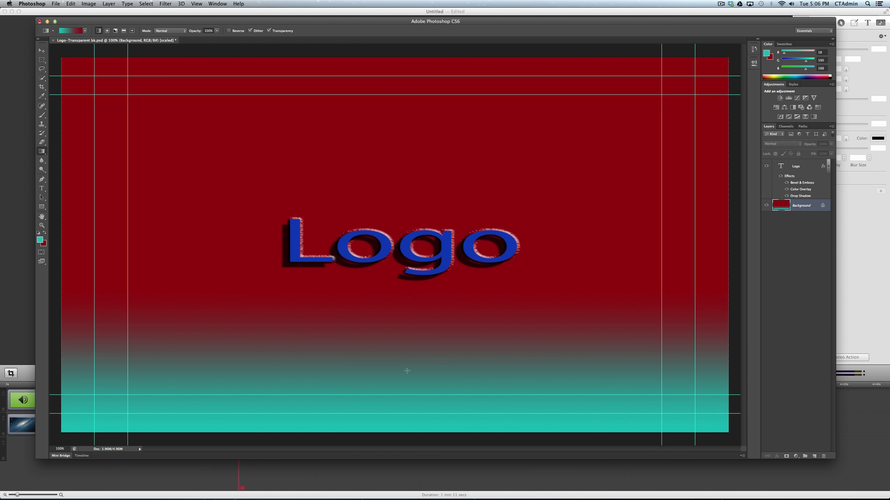
{"action": "key", "text": "super+z"}
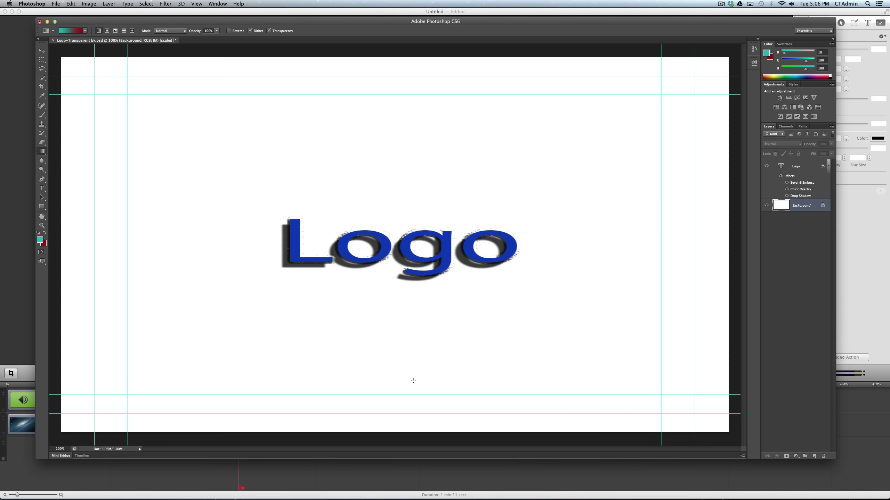
- Fill the Background layer with a teal-to-dark-red radial gradient running from the canvas centre to its left edge
{"action": "left_click", "coordinate": [107, 31]}
{"action": "left_click_drag", "start_coordinate": [411, 243], "coordinate": [67, 250]}
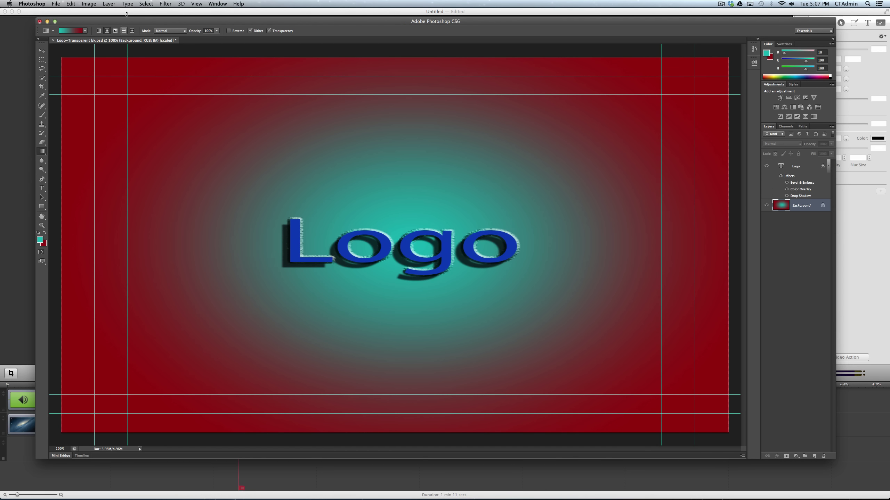
- Save a separate Photoshop copy named Logo-full bk.psd in the same media folder, keeping Maximize Compatibility on
{"action": "left_click", "coordinate": [56, 4]}
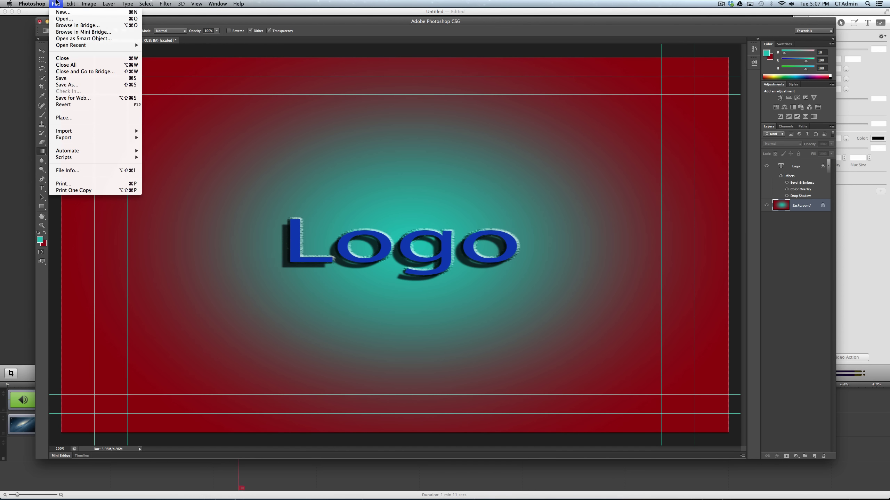
{"action": "left_click", "coordinate": [66, 85]}
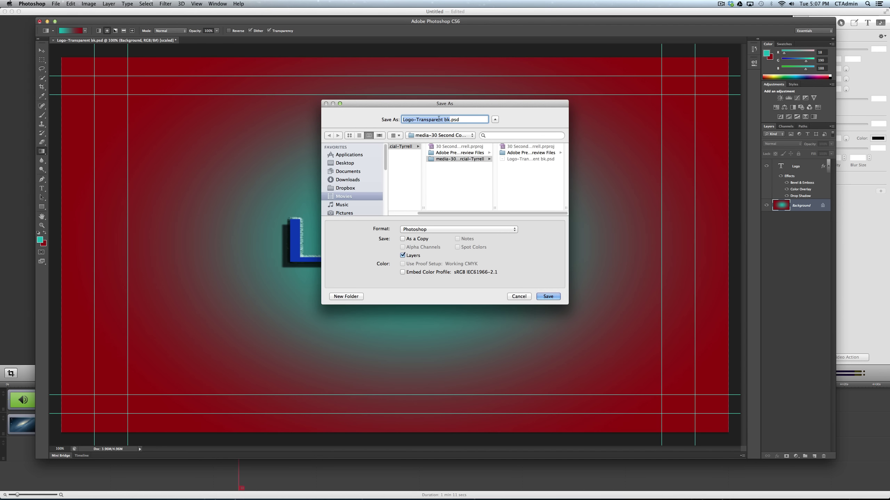
{"action": "left_click", "coordinate": [416, 119]}
{"action": "left_click_drag", "start_coordinate": [416, 119], "coordinate": [443, 121]}
{"action": "type", "text": "full"}
{"action": "left_click", "coordinate": [555, 298]}
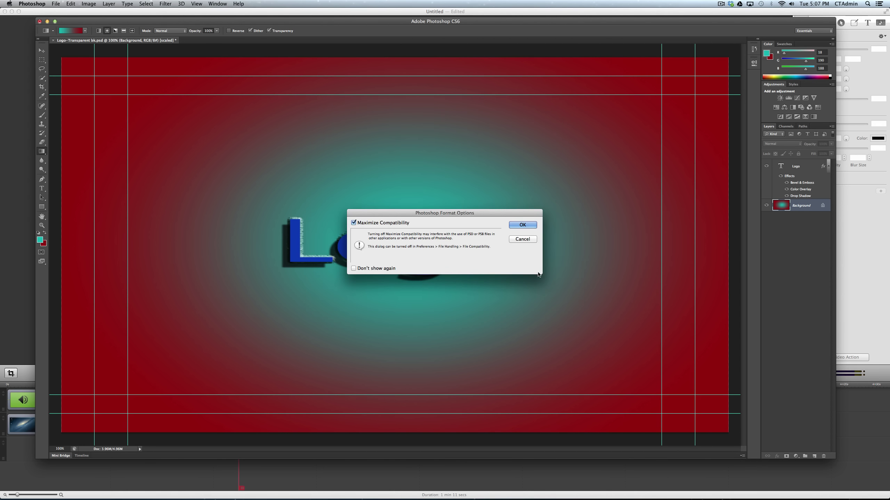
{"action": "left_click", "coordinate": [523, 225]}
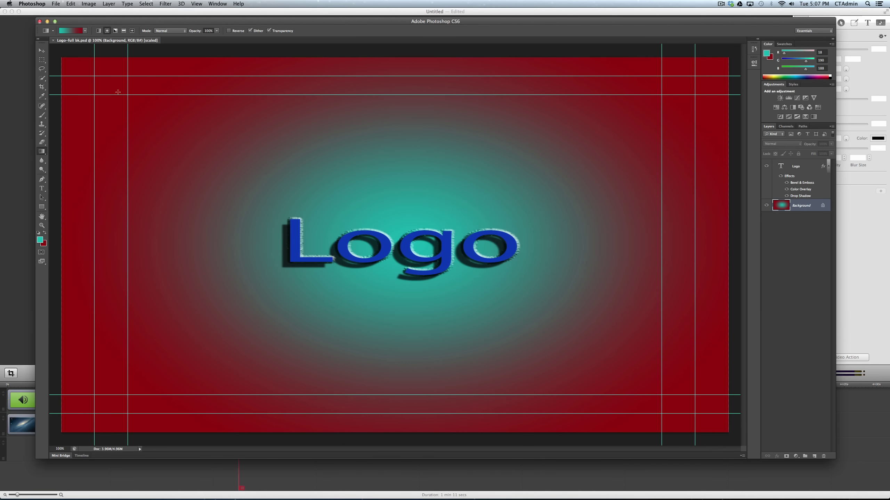
- Hide Photoshop and switch to the 30 Second Commercial project in Premiere Pro
{"action": "left_click", "coordinate": [38, 3]}
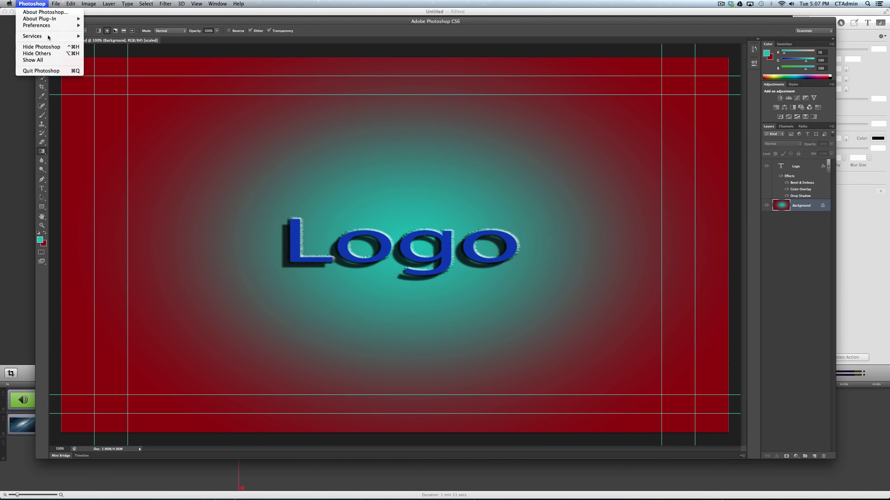
{"action": "left_click", "coordinate": [52, 49]}
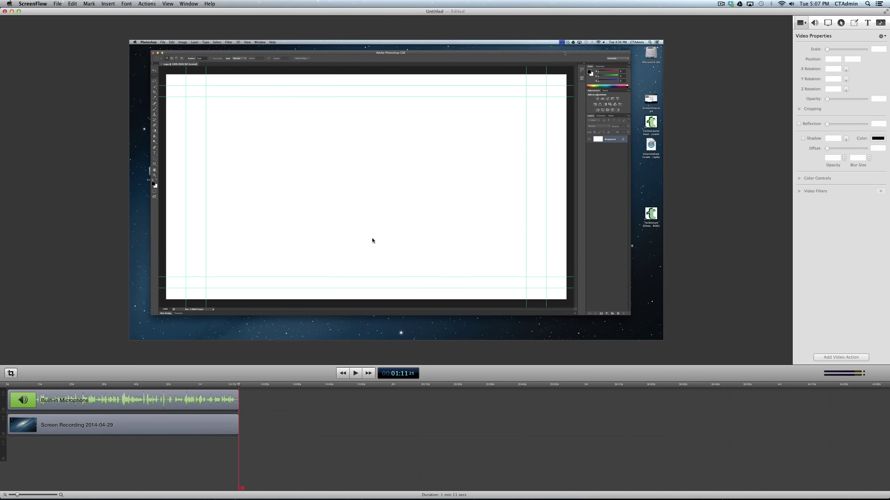
{"action": "key", "text": "super+Tab"}
{"action": "key", "text": "super+Tab"}
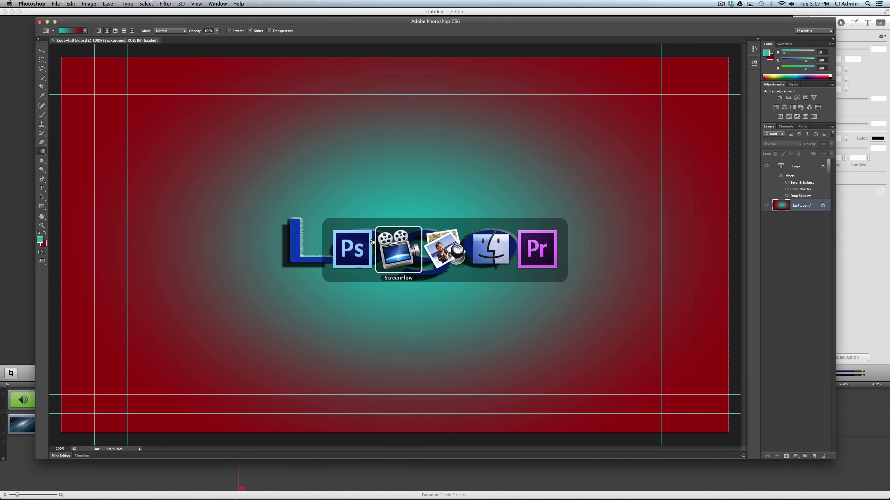
{"action": "left_click", "coordinate": [542, 256]}
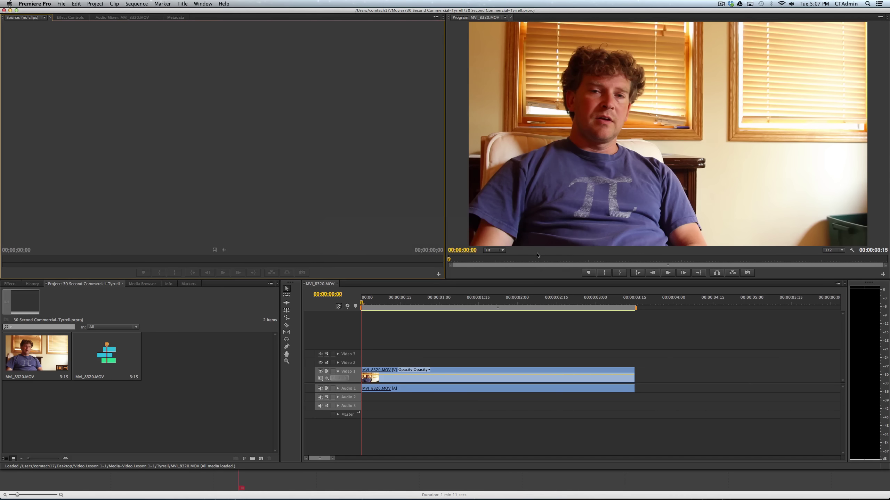
- Start a media import and browse to the media subfolder of the 30 Second Commercial folder in Movies
{"action": "right_click", "coordinate": [159, 410]}
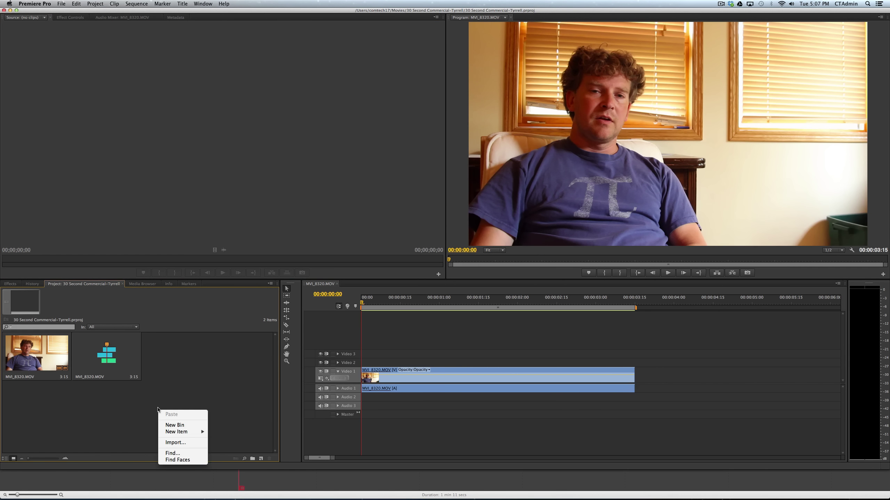
{"action": "left_click", "coordinate": [178, 444]}
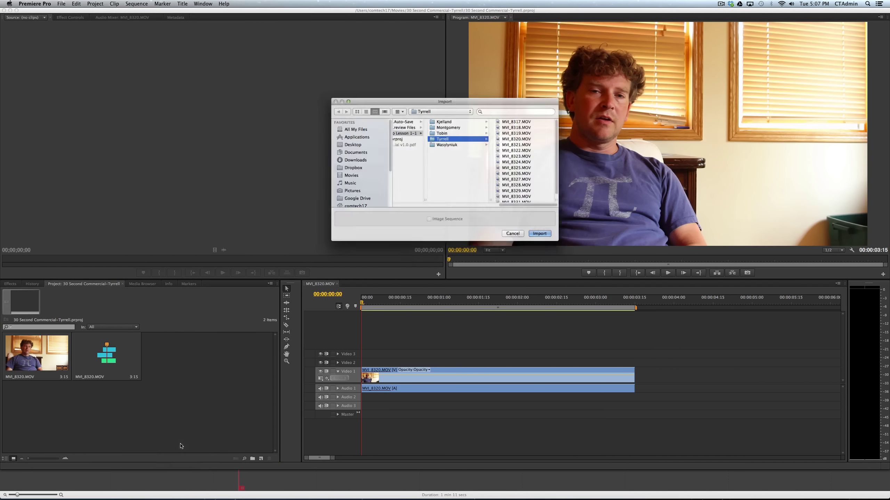
{"action": "scroll", "coordinate": [466, 176], "scroll_direction": "left", "scroll_amount": 5}
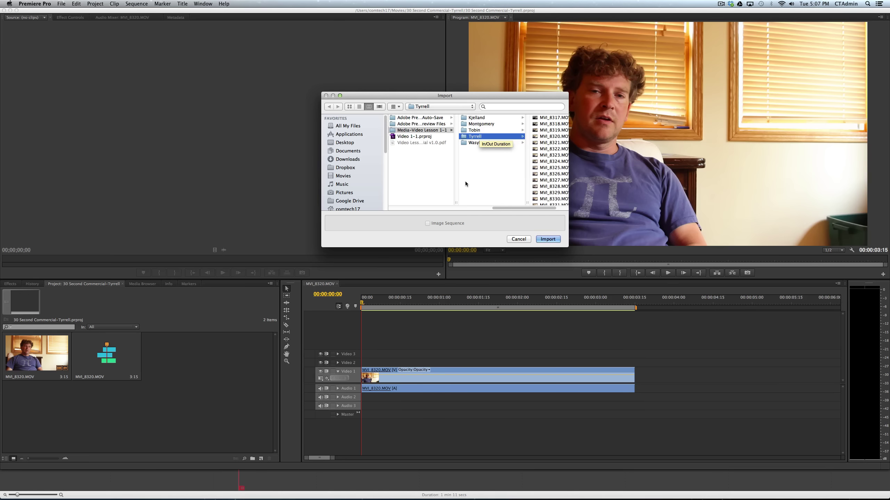
{"action": "scroll", "coordinate": [463, 182], "scroll_direction": "left", "scroll_amount": 8}
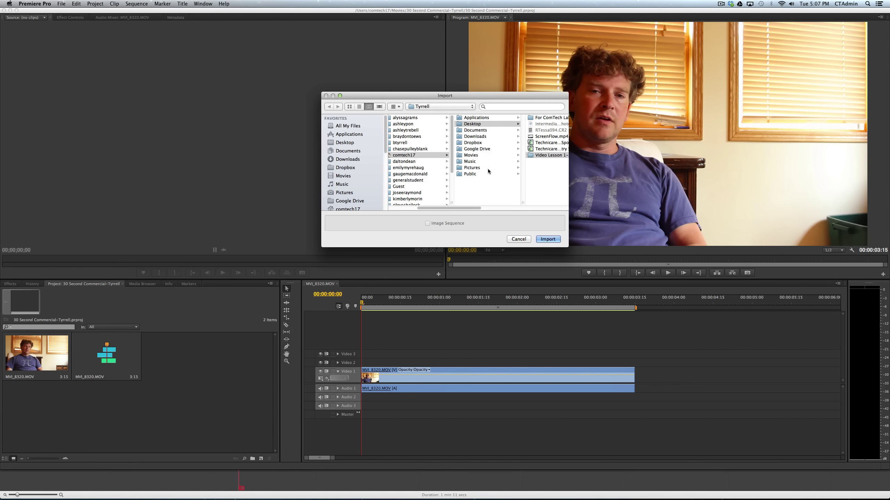
{"action": "left_click", "coordinate": [342, 177]}
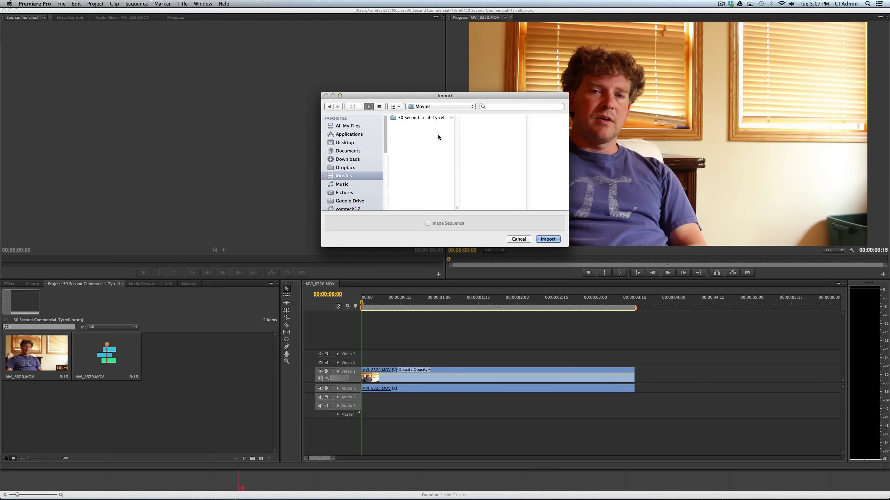
{"action": "left_click", "coordinate": [432, 118]}
{"action": "left_click", "coordinate": [500, 130]}
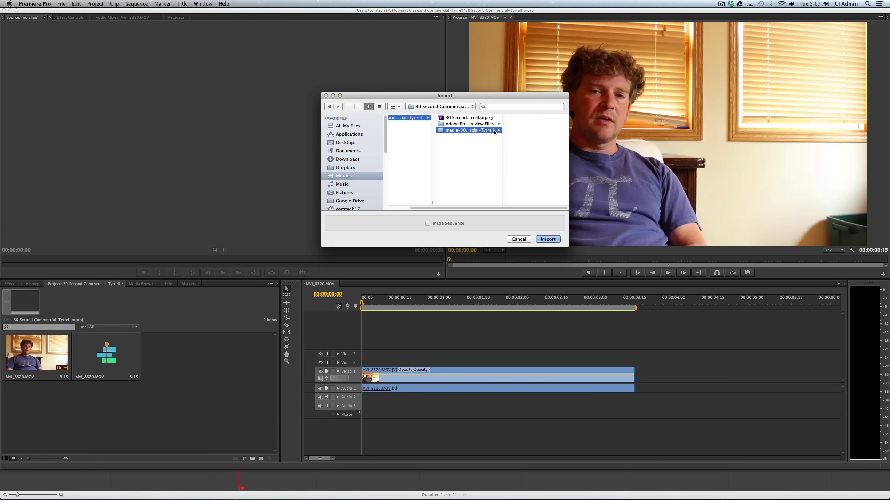
- Import Logo-full bk.psd and Logo-Transparent bk.psd together, with Merge All Layers for each file
{"action": "left_click", "coordinate": [522, 130]}
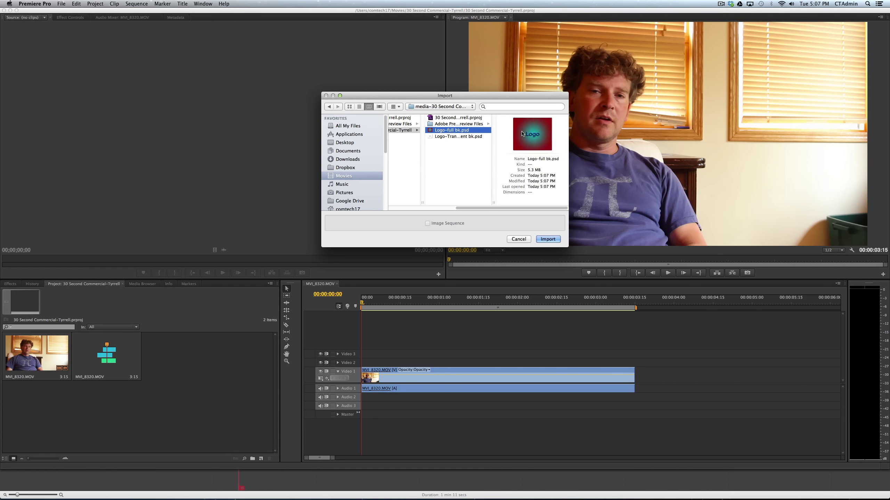
{"action": "left_click", "coordinate": [465, 137]}
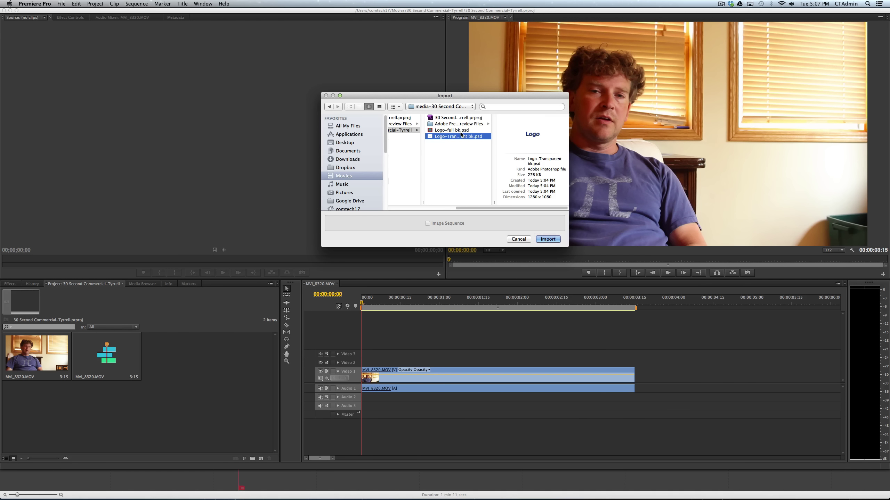
{"action": "left_click", "coordinate": [452, 131], "text": "shift"}
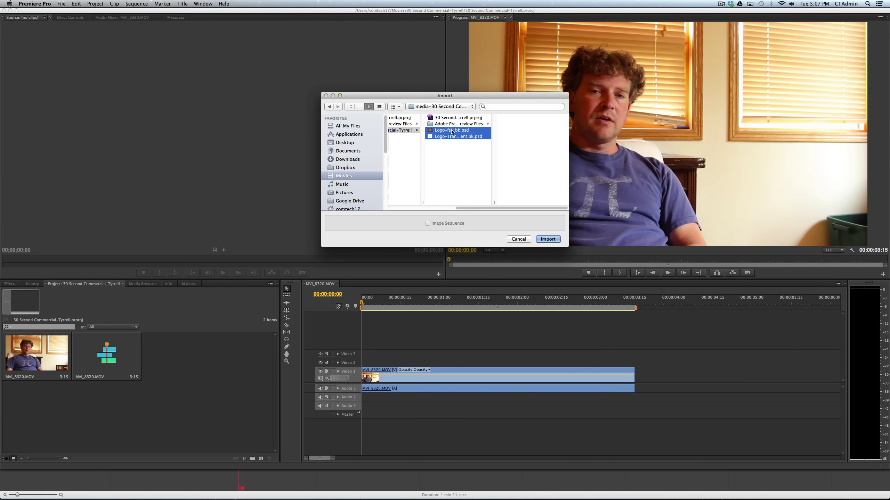
{"action": "left_click", "coordinate": [545, 239]}
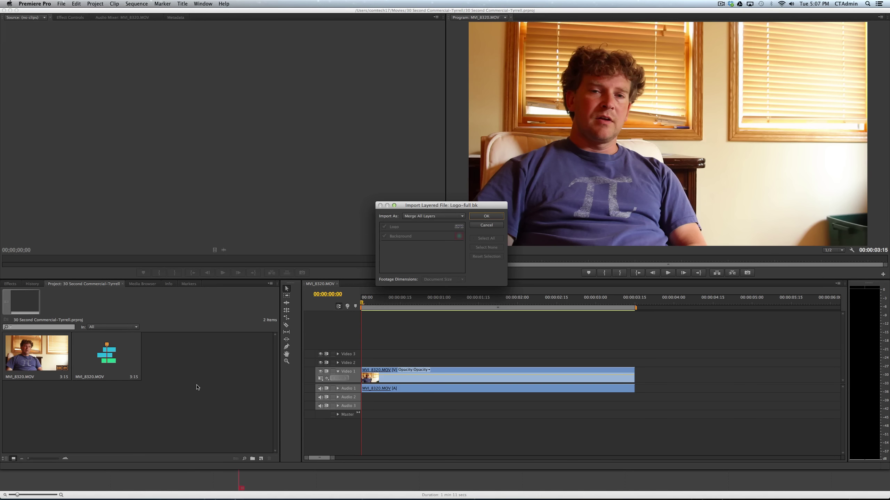
{"action": "left_click", "coordinate": [462, 216]}
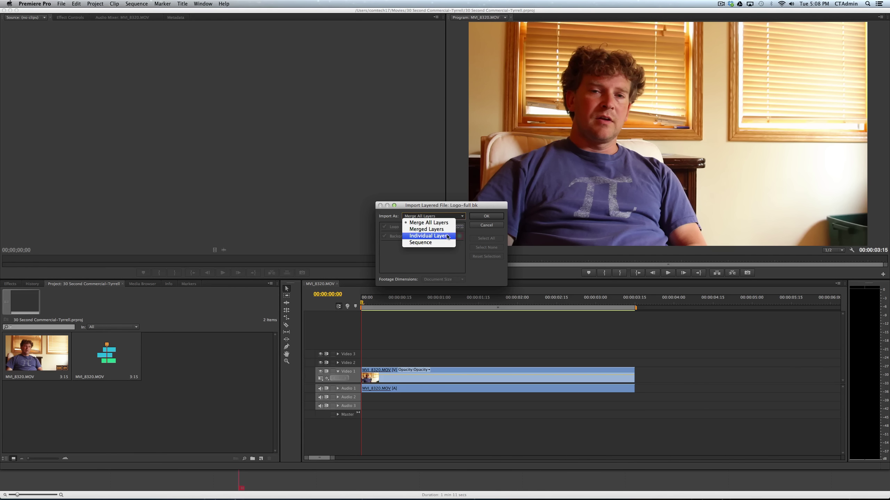
{"action": "left_click", "coordinate": [439, 223]}
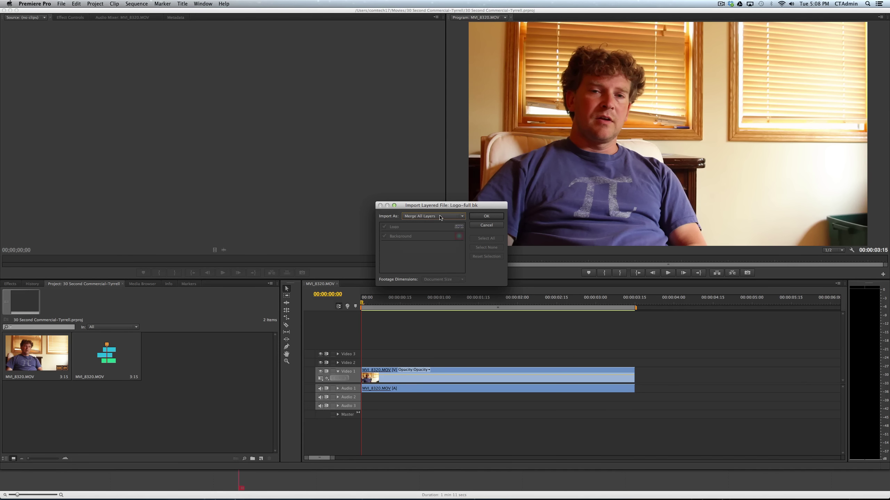
{"action": "left_click", "coordinate": [487, 216]}
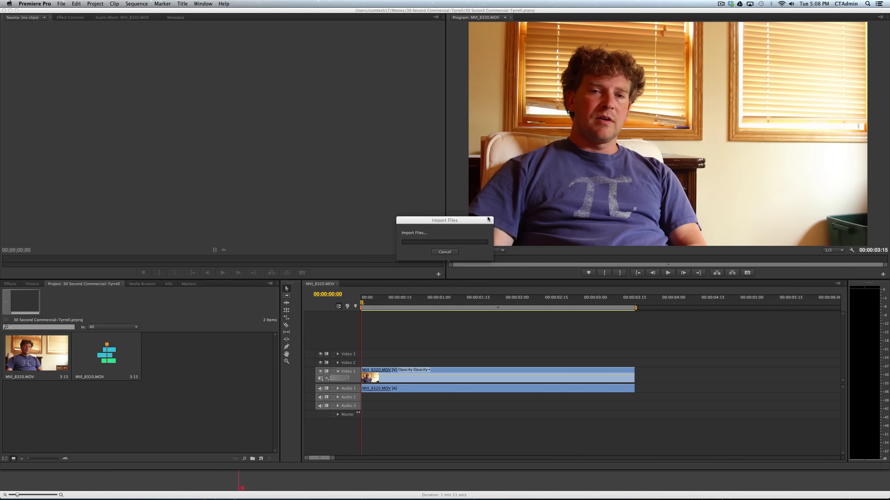
{"action": "left_click", "coordinate": [487, 219]}
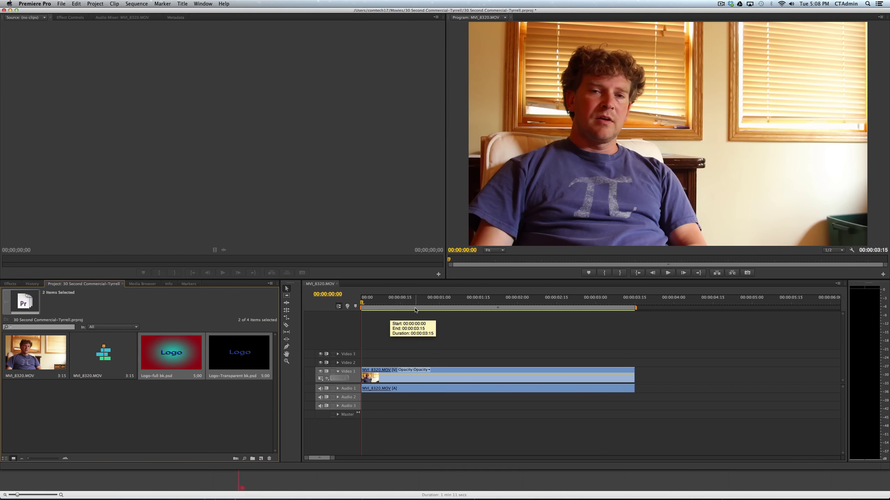
- Move the playhead to 00:00:01:08, try adding both logo images to Video 2 there, and undo the insertion
{"action": "left_click_drag", "start_coordinate": [415, 310], "coordinate": [461, 305]}
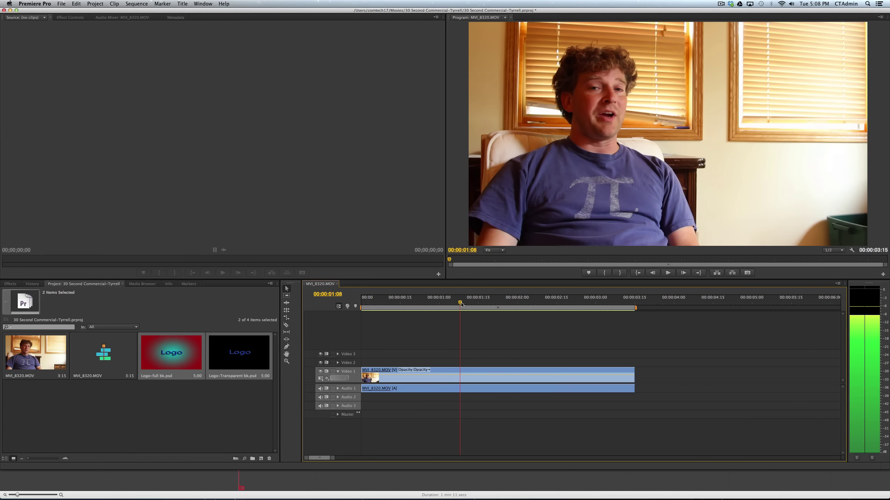
{"action": "left_click_drag", "start_coordinate": [232, 360], "coordinate": [464, 366]}
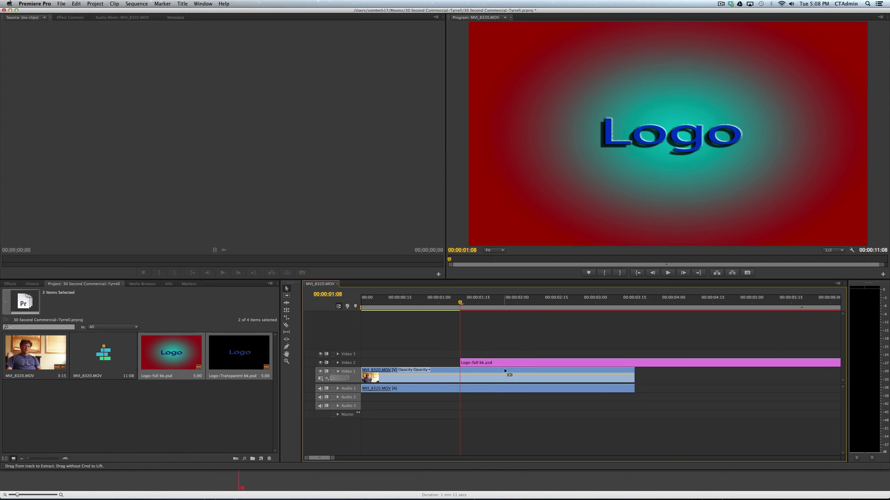
{"action": "key", "text": "super+z"}
- Place only Logo-Transparent bk.psd on the Video 2 track, starting at 00:00:01:08
{"action": "left_click", "coordinate": [223, 353]}
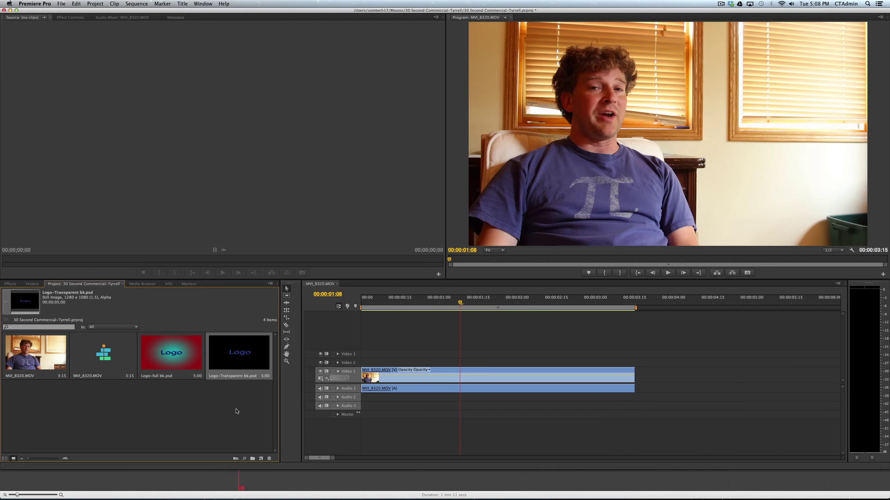
{"action": "left_click", "coordinate": [241, 406]}
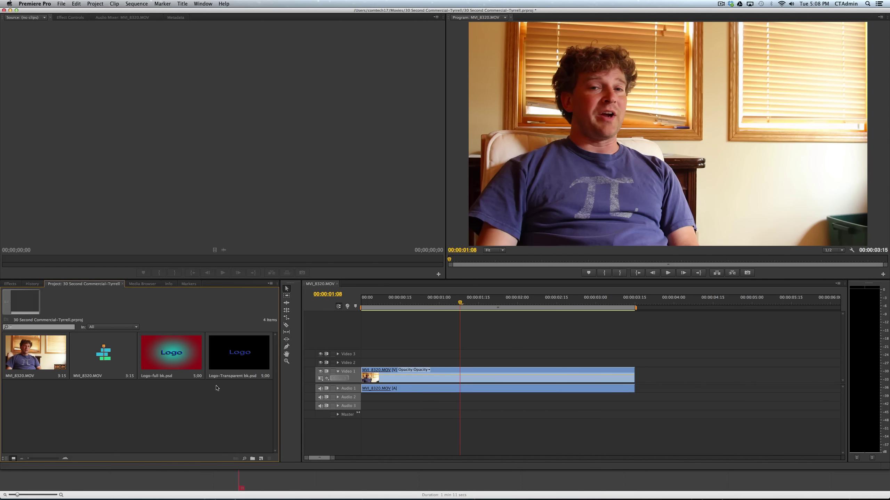
{"action": "left_click_drag", "start_coordinate": [240, 355], "coordinate": [462, 366]}
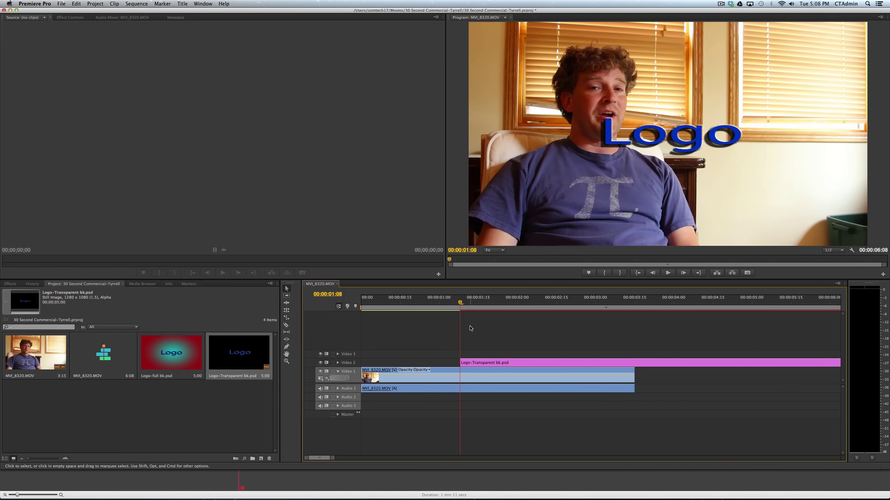
- Move the playhead to 00:00:01:27 and reposition the Logo-Transparent bk.psd overlay in the upper right of the video frame, beside the man's head
{"action": "left_click_drag", "start_coordinate": [460, 302], "coordinate": [510, 315]}
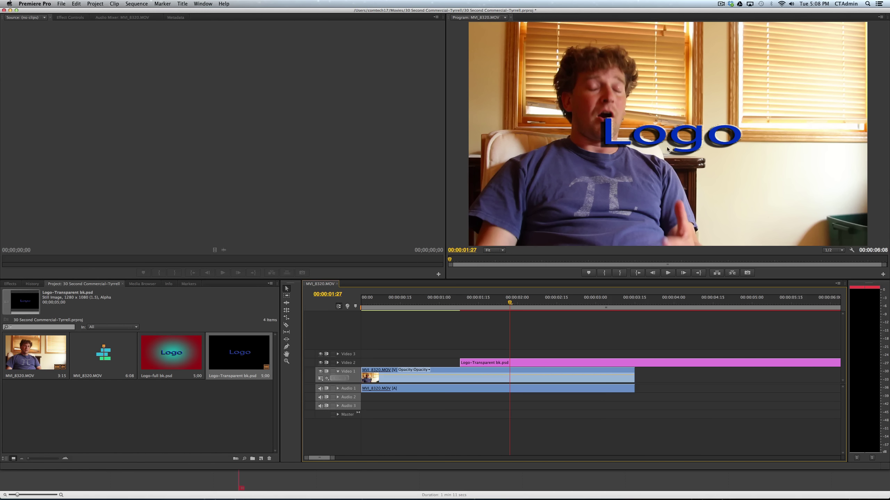
{"action": "double_click", "coordinate": [549, 363]}
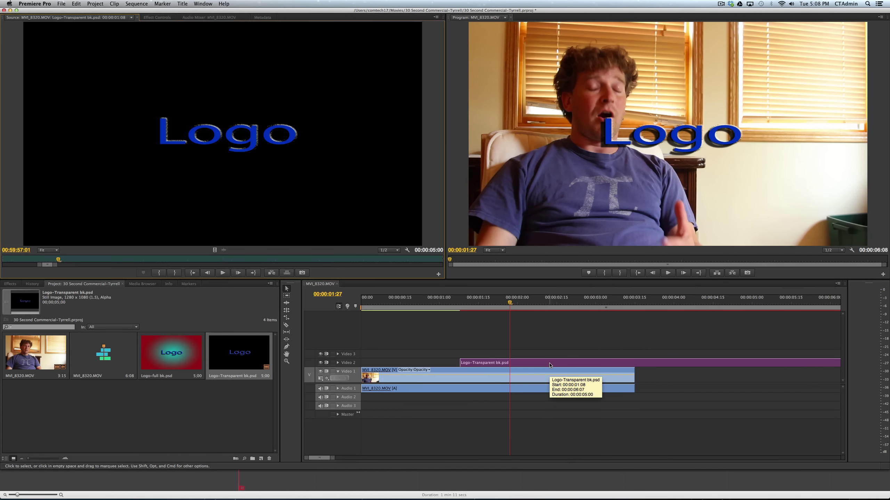
{"action": "left_click", "coordinate": [662, 135]}
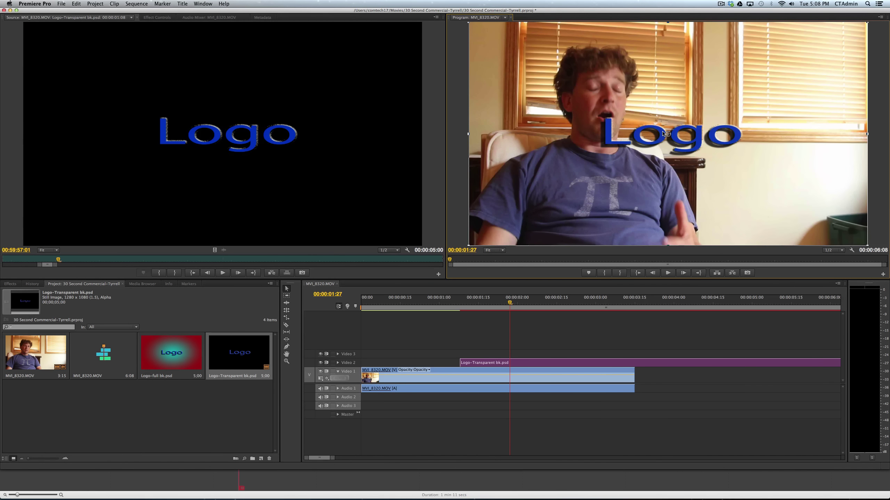
{"action": "left_click_drag", "start_coordinate": [663, 134], "coordinate": [731, 83]}
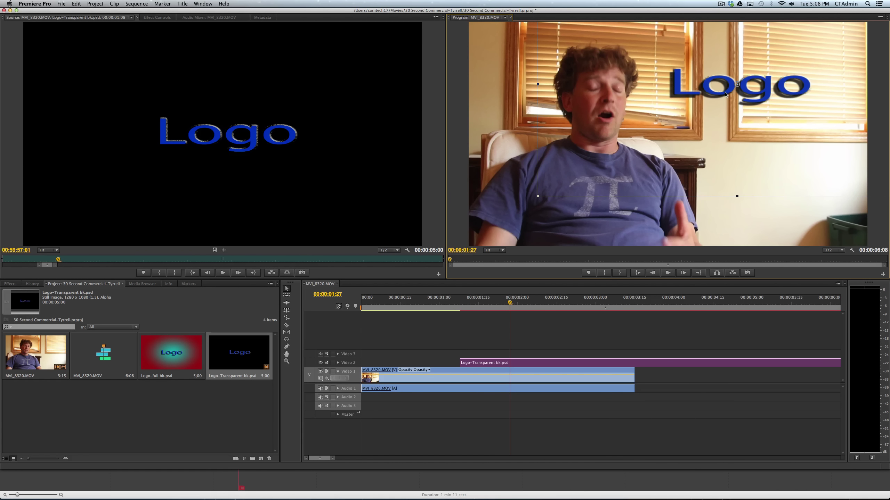
{"action": "left_click_drag", "start_coordinate": [725, 94], "coordinate": [721, 99]}
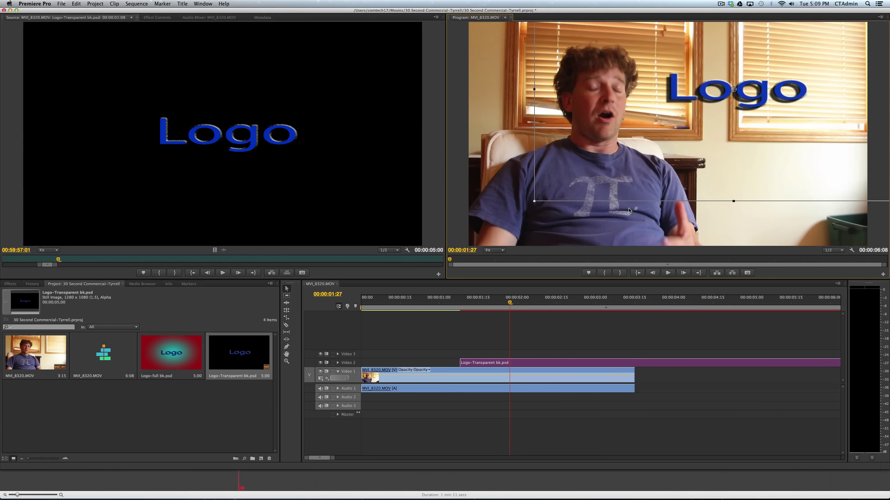
- Show the Motion settings of the Logo-Transparent bk.psd clip and move the logo to a position of about 1380.4, 413.0
{"action": "left_click", "coordinate": [157, 17]}
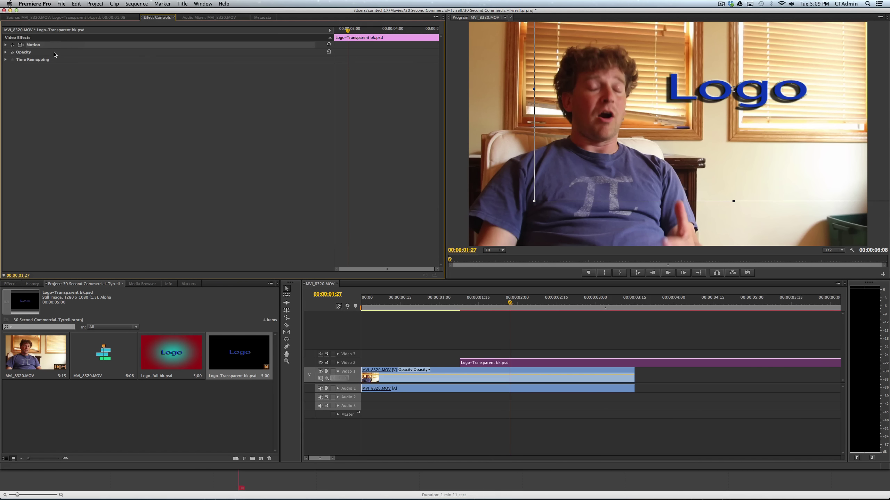
{"action": "left_click", "coordinate": [6, 45]}
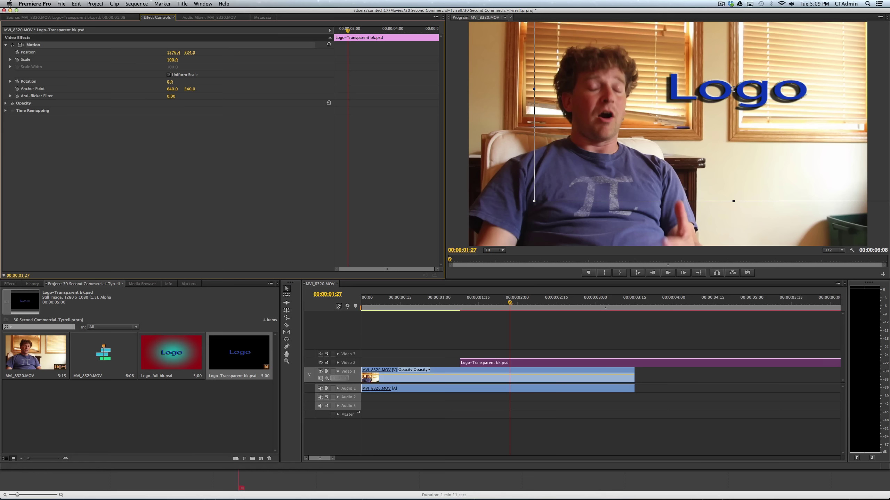
{"action": "left_click_drag", "start_coordinate": [733, 89], "coordinate": [754, 108]}
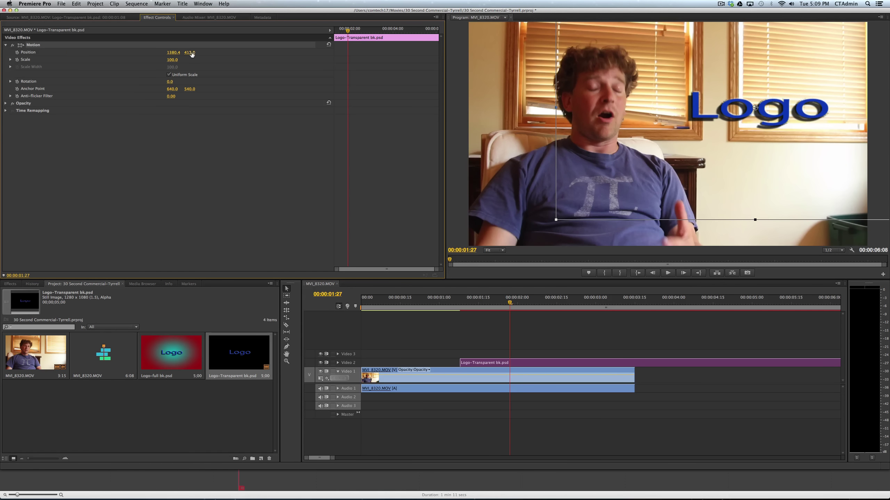
{"action": "left_click", "coordinate": [492, 340]}
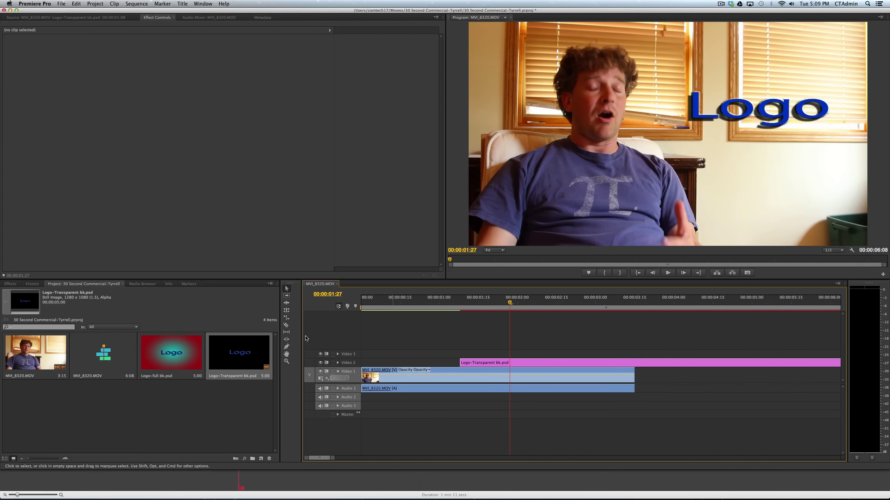
- Replace the Logo-Transparent bk.psd clip on Video 2 with Logo-full bk.psd starting at 00:00:01:27, and check the transition at its first frame
{"action": "left_click", "coordinate": [168, 359]}
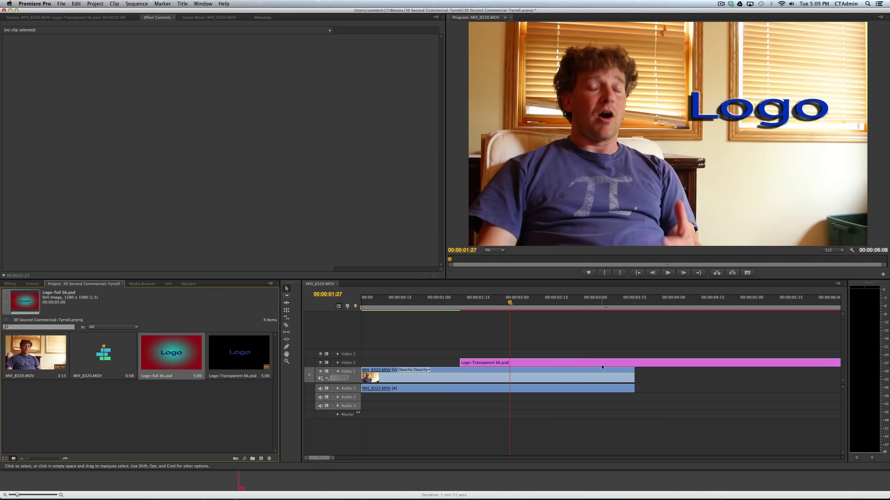
{"action": "left_click", "coordinate": [572, 364]}
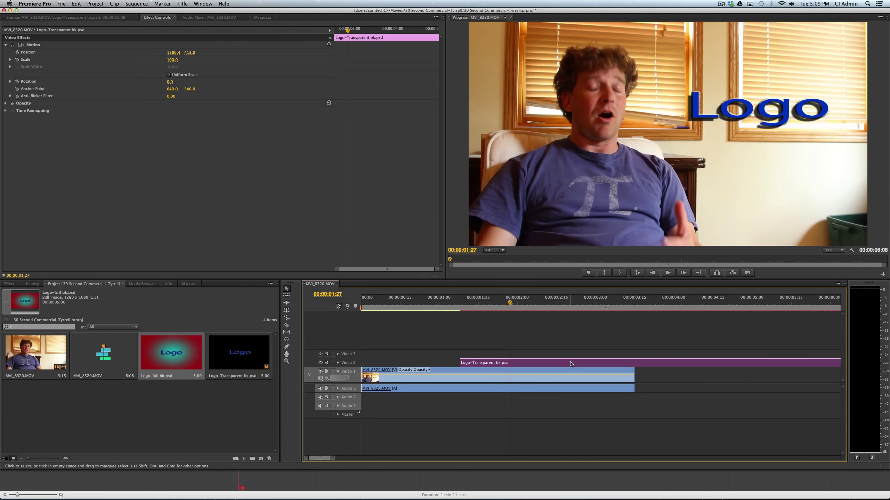
{"action": "key", "text": "Delete"}
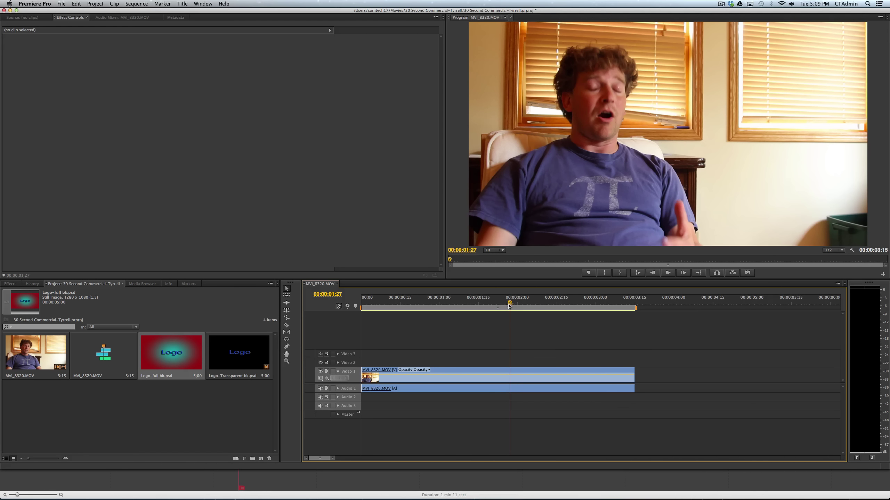
{"action": "left_click_drag", "start_coordinate": [185, 364], "coordinate": [507, 364]}
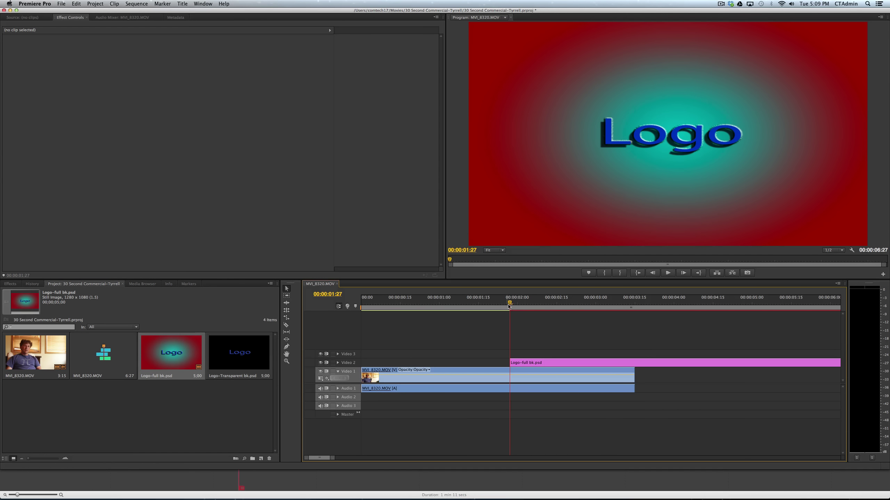
{"action": "left_click_drag", "start_coordinate": [510, 304], "coordinate": [506, 306]}
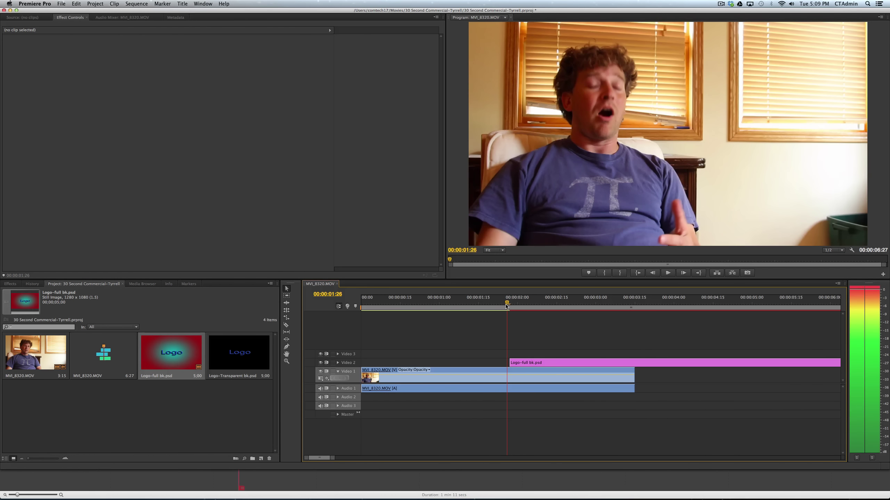
{"action": "key", "text": "Right"}
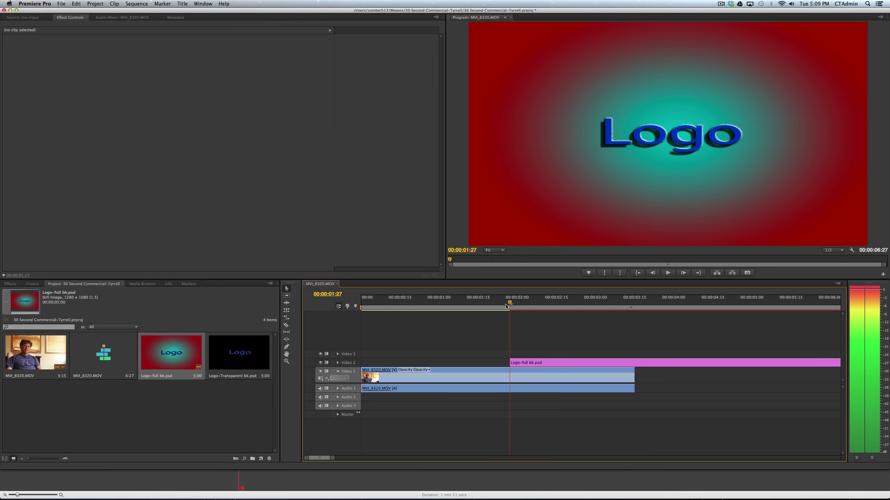
- Turn on the Safe Margins overlay for the sequence preview
{"action": "left_click", "coordinate": [880, 17]}
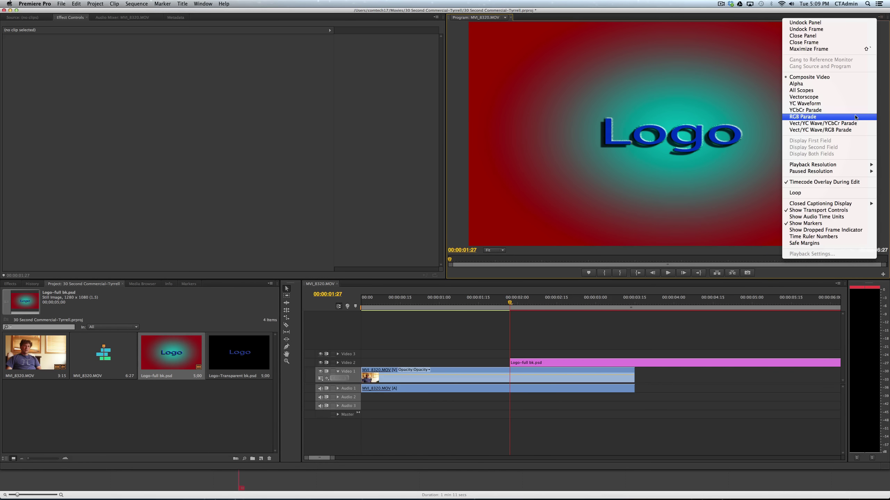
{"action": "left_click", "coordinate": [836, 244]}
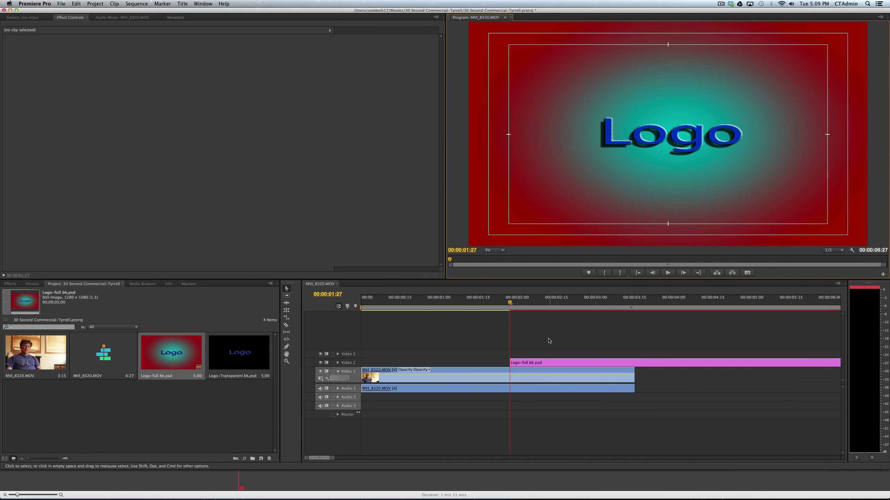
{"action": "left_click", "coordinate": [723, 5]}
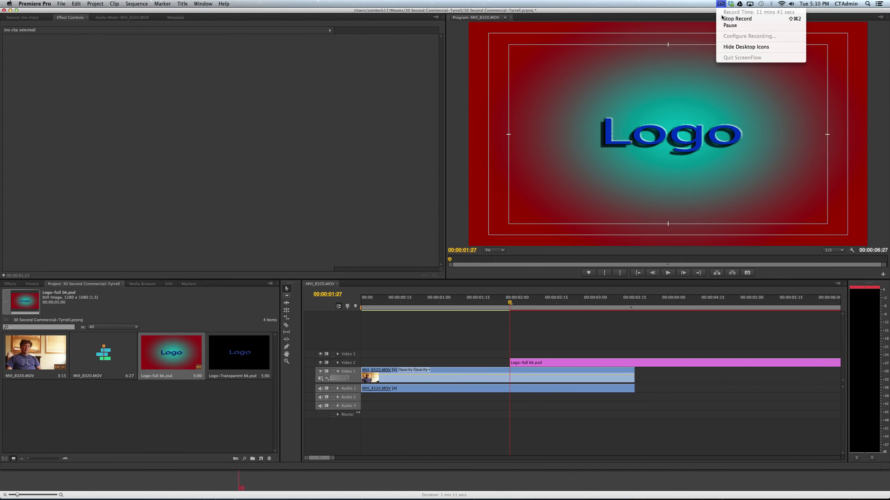